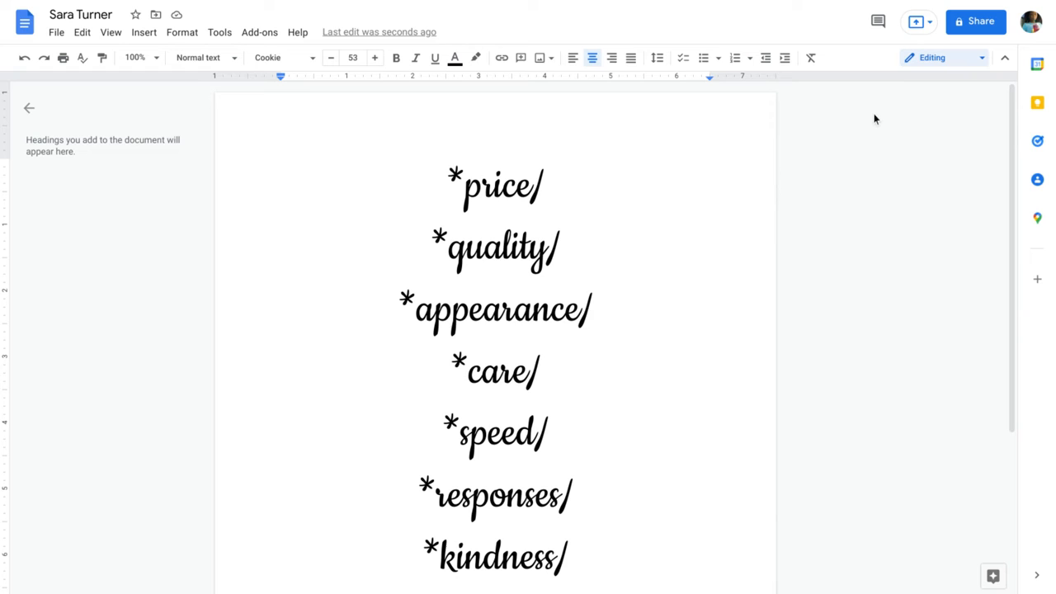
# Fill in price as "$5.00" and quality as "great. No loose yarn", then begin the appearance entry
pyautogui.click(563, 193)
pyautogui.write('5')
pyautogui.press('BackSpace')
pyautogui.write('$')
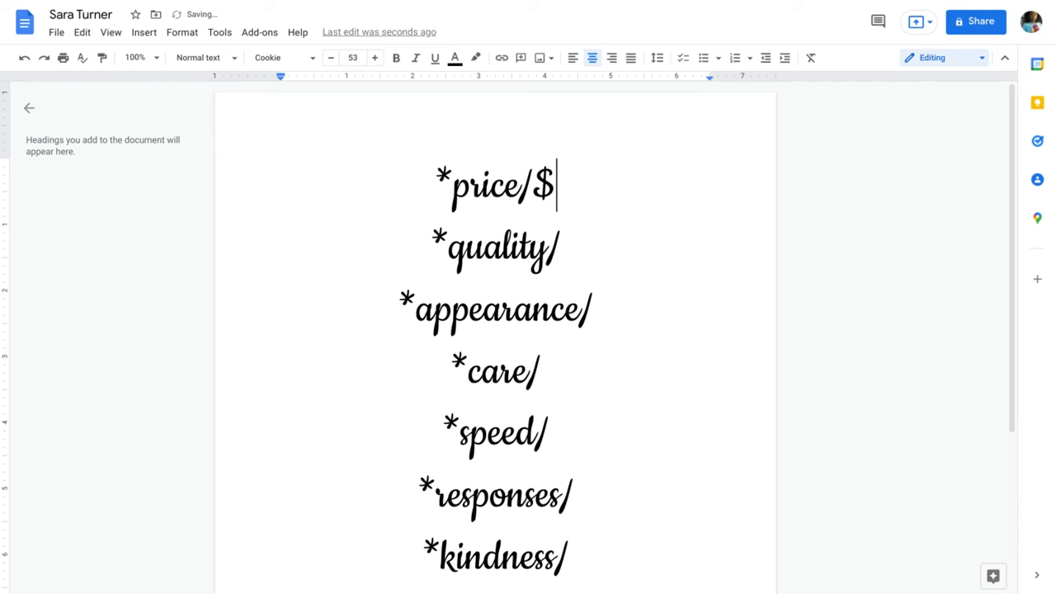
pyautogui.write('5.00')
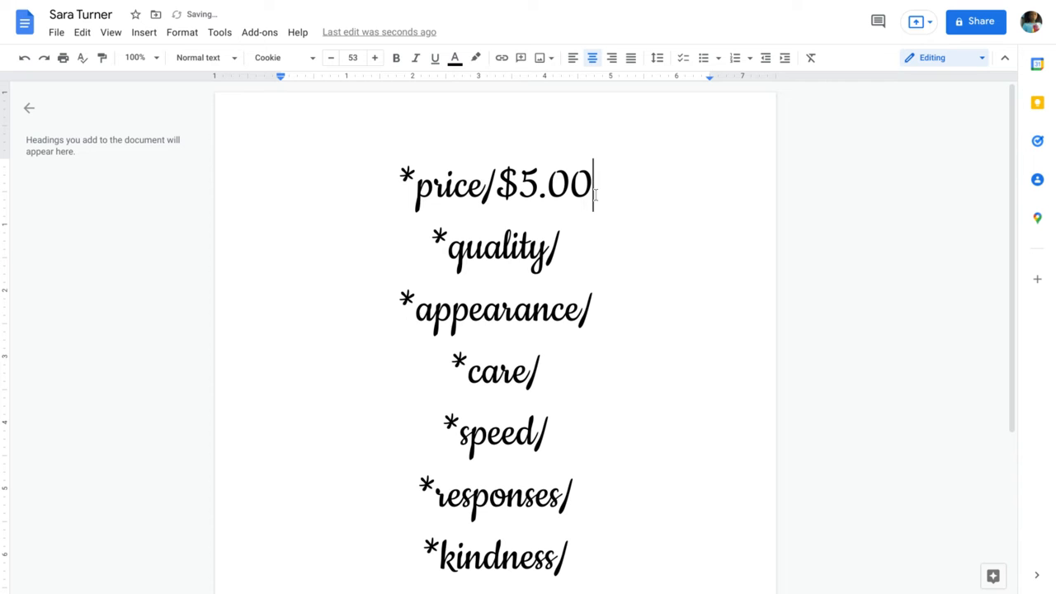
pyautogui.click(572, 256)
pyautogui.write('g')
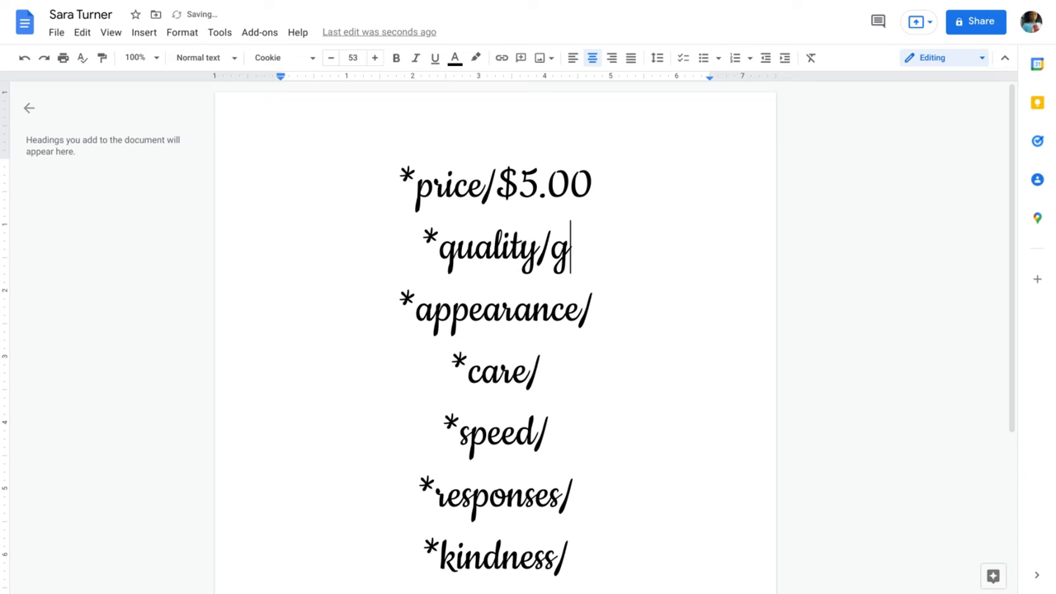
pyautogui.write('reat')
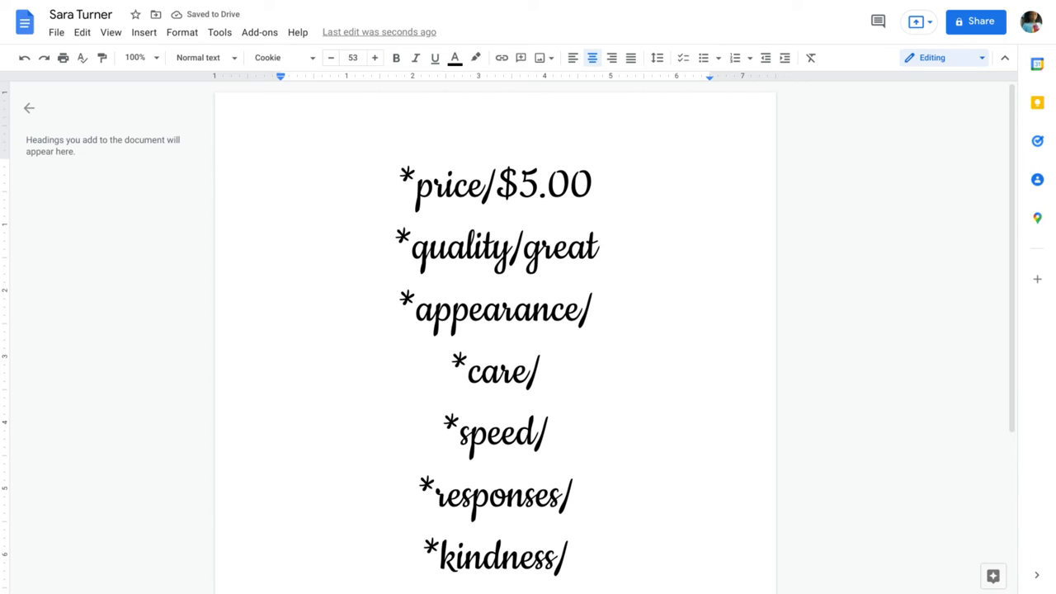
pyautogui.write('.')
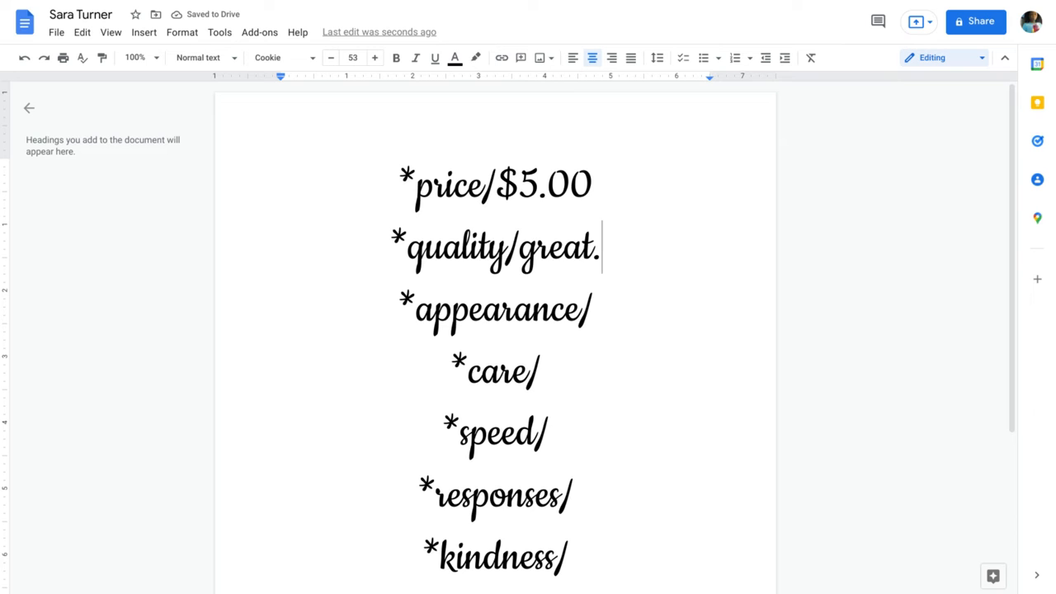
pyautogui.write(' No ')
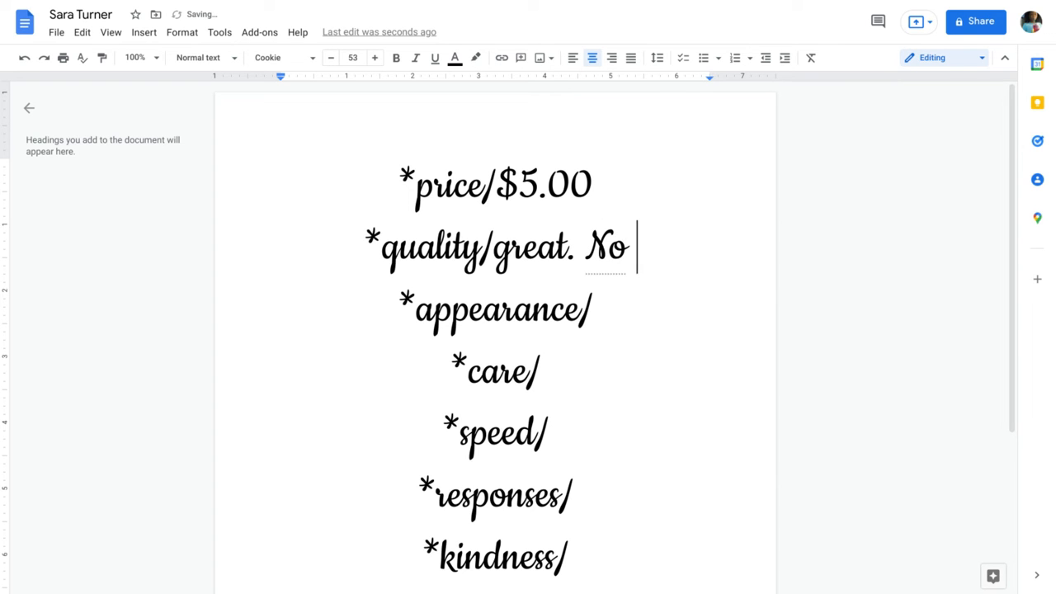
pyautogui.write('los')
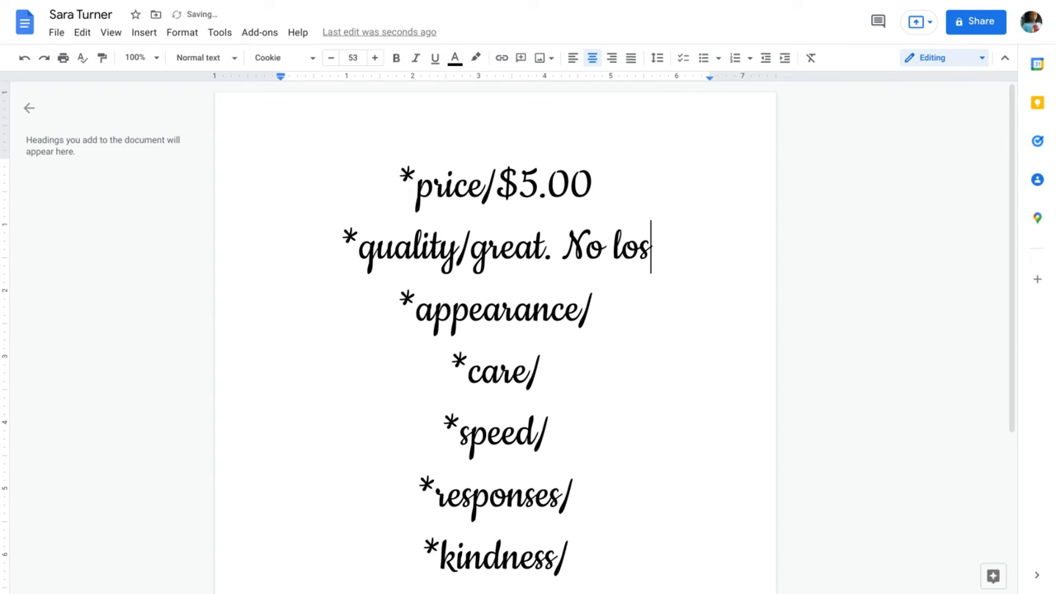
pyautogui.press('BackSpace')
pyautogui.write('os')
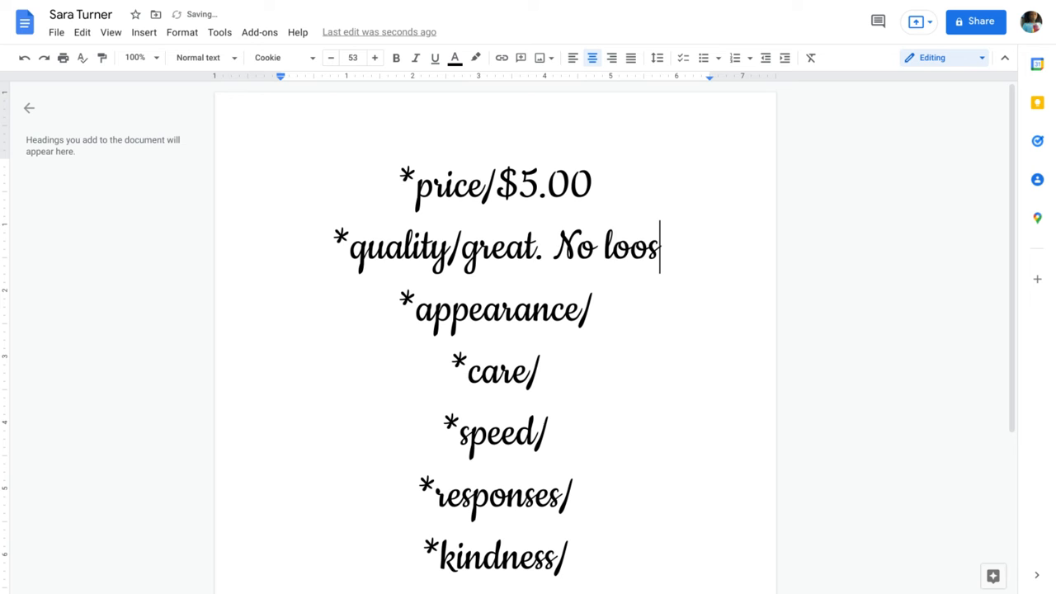
pyautogui.write('e ')
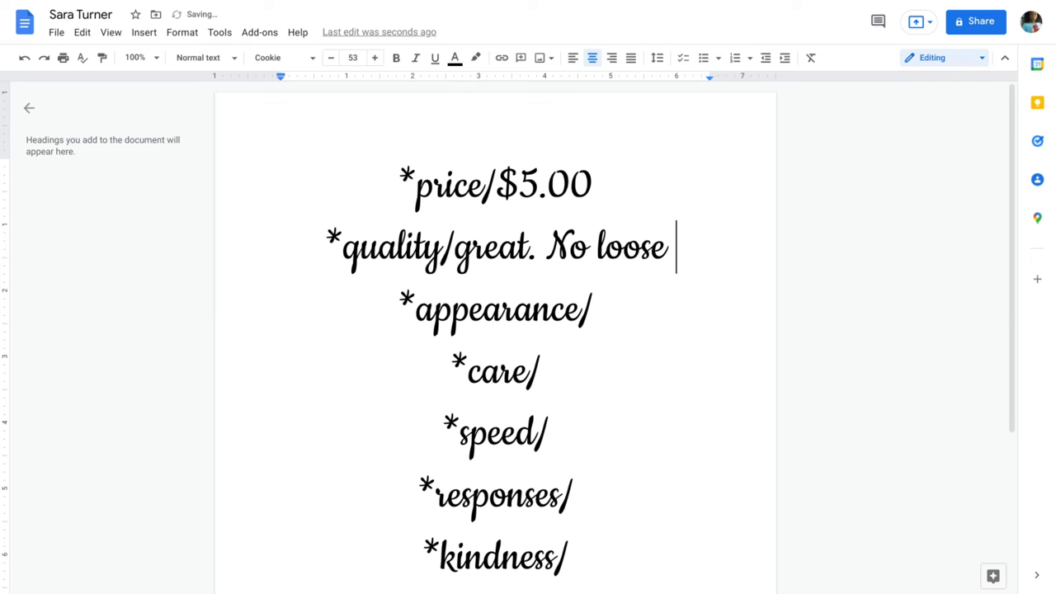
pyautogui.write('yarn')
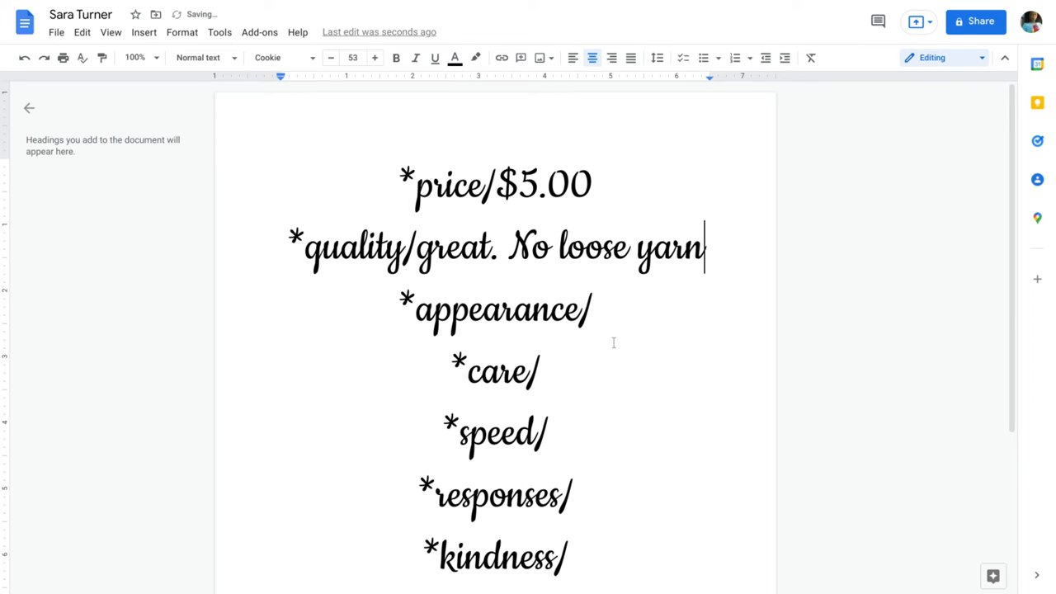
pyautogui.click(612, 334)
pyautogui.write('A')
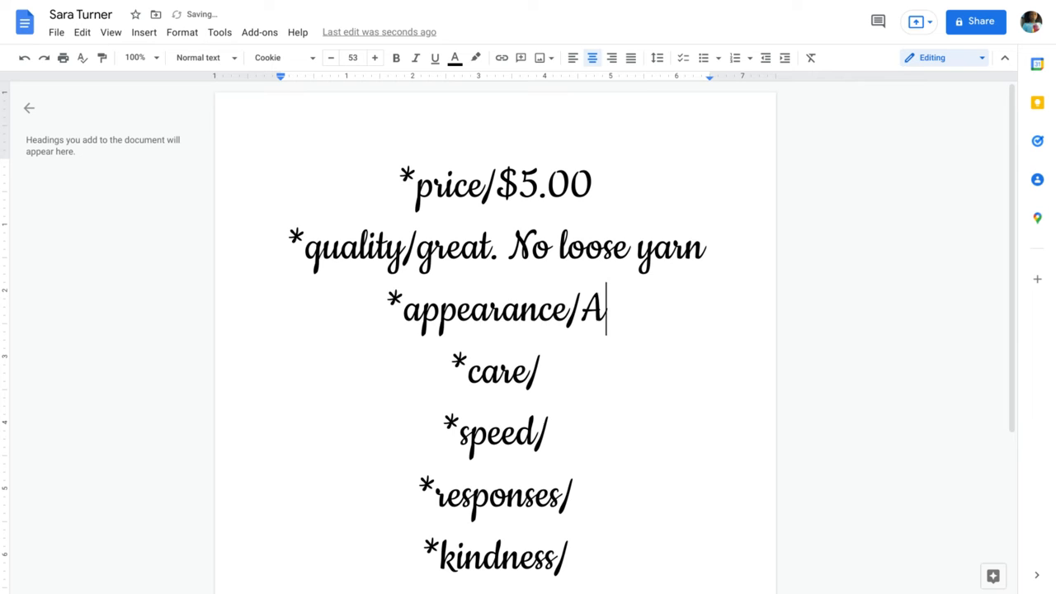
pyautogui.write('mazin')
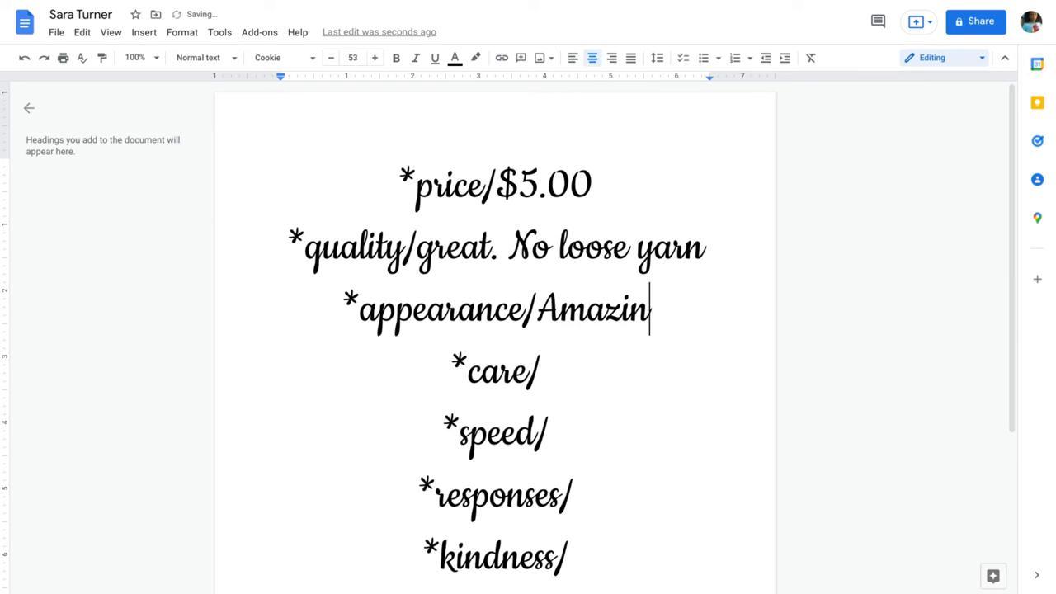
pyautogui.write('g')
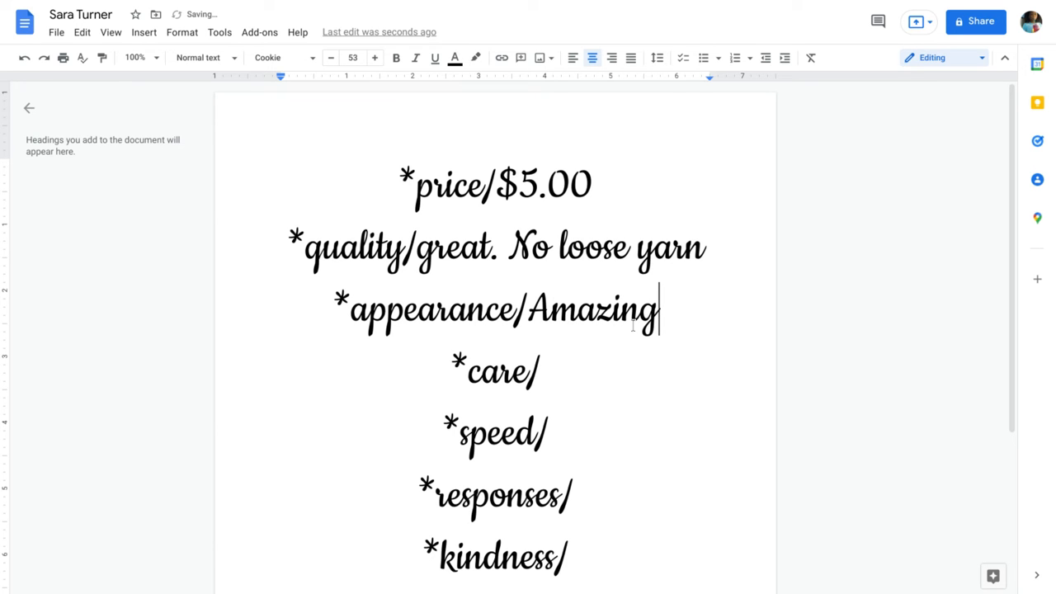
# Complete appearance as "Amazing" and care as "fragile,outer layer,tightly"
pyautogui.click(570, 378)
pyautogui.write('fr')
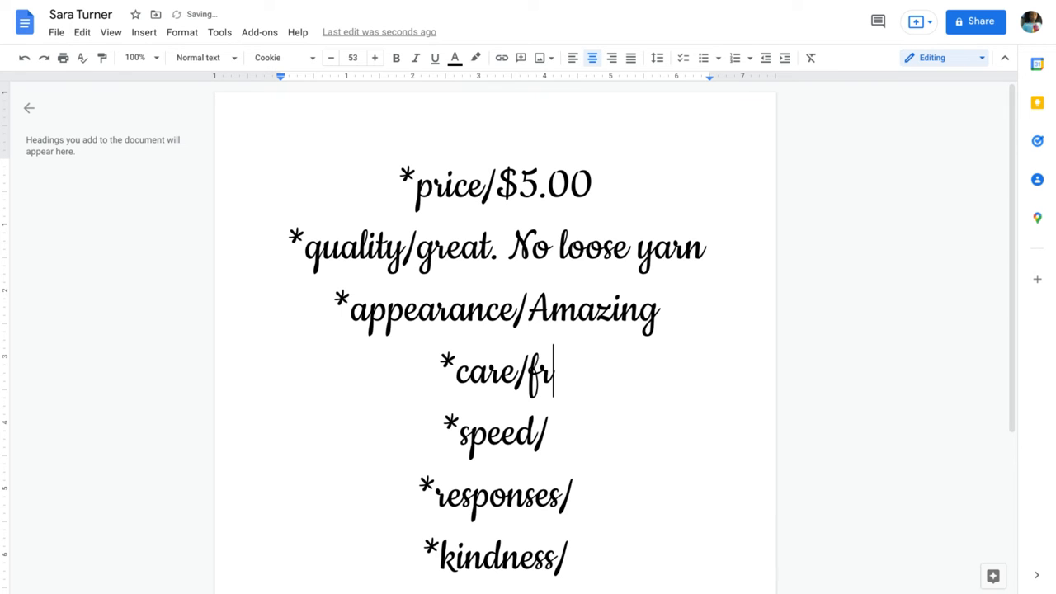
pyautogui.write('agile')
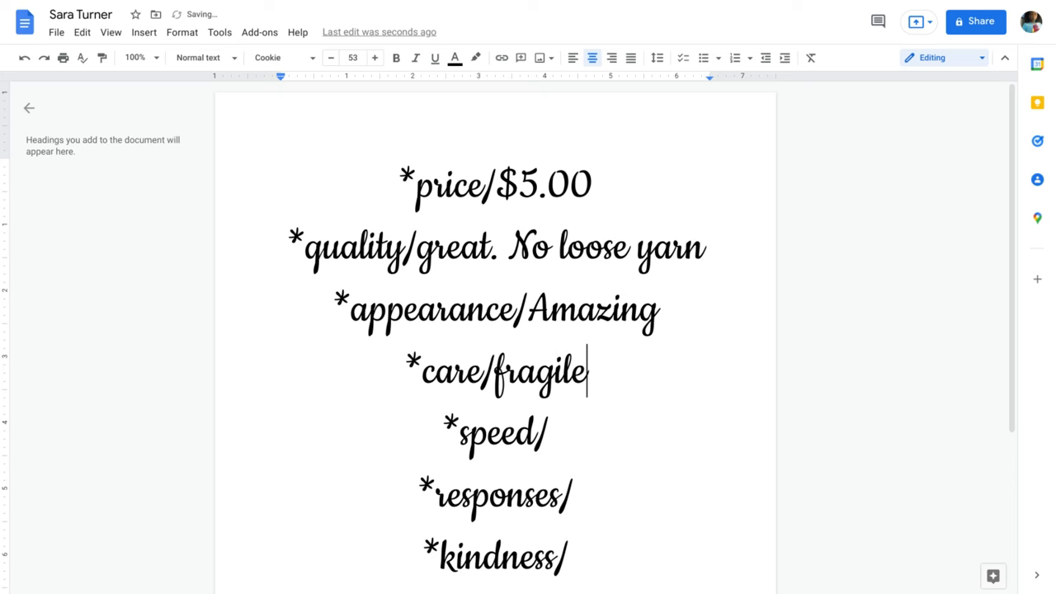
pyautogui.write(',')
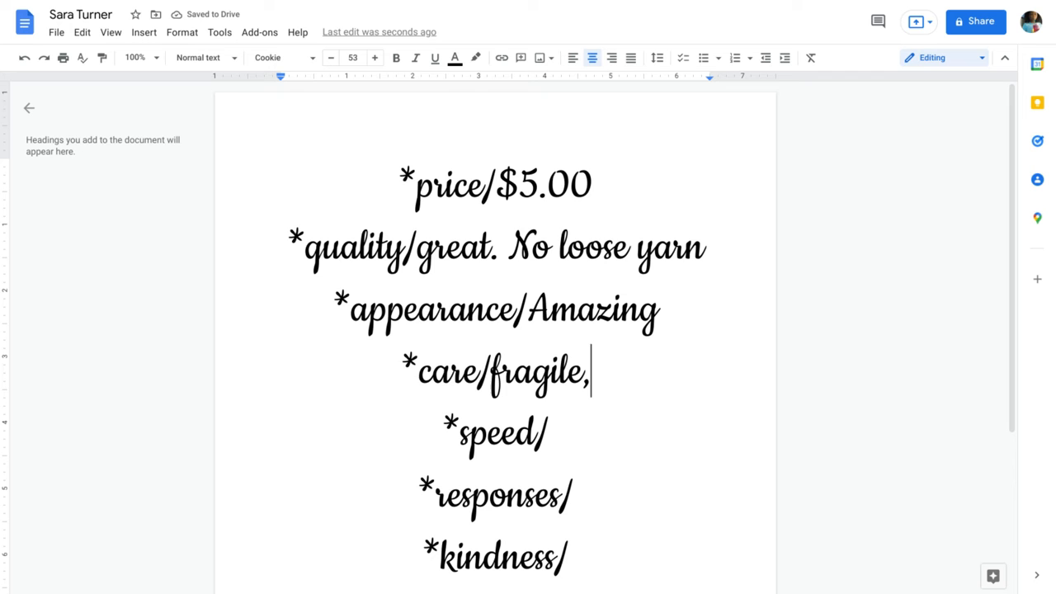
pyautogui.write('out')
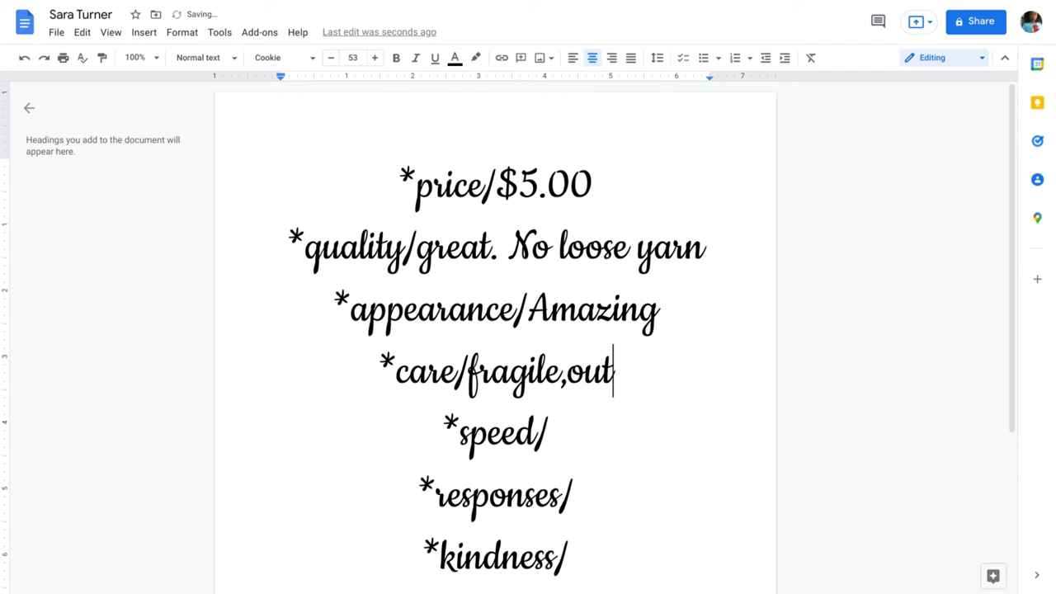
pyautogui.write('er ')
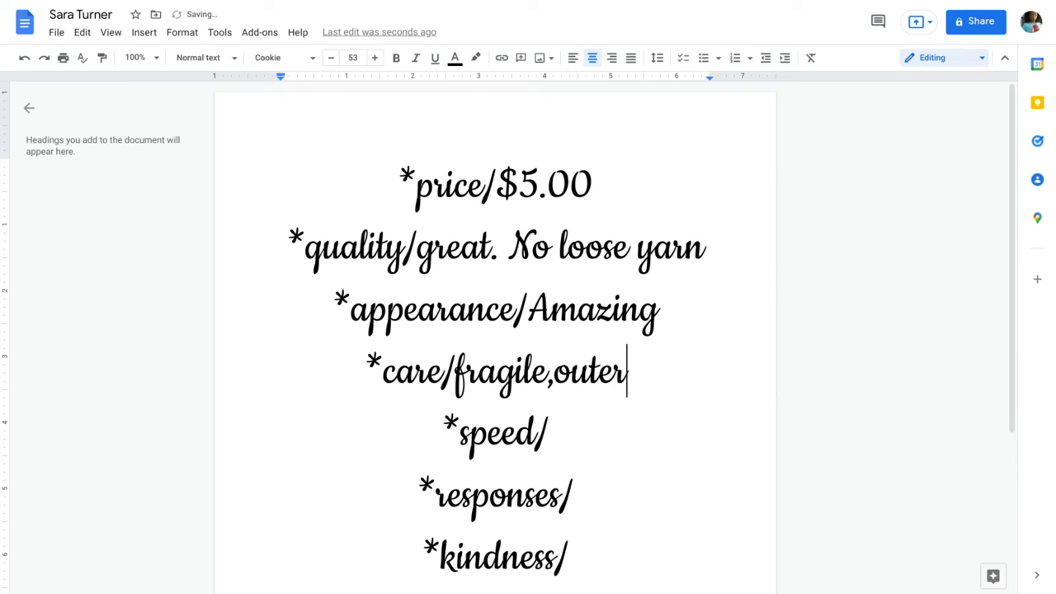
pyautogui.write('layer')
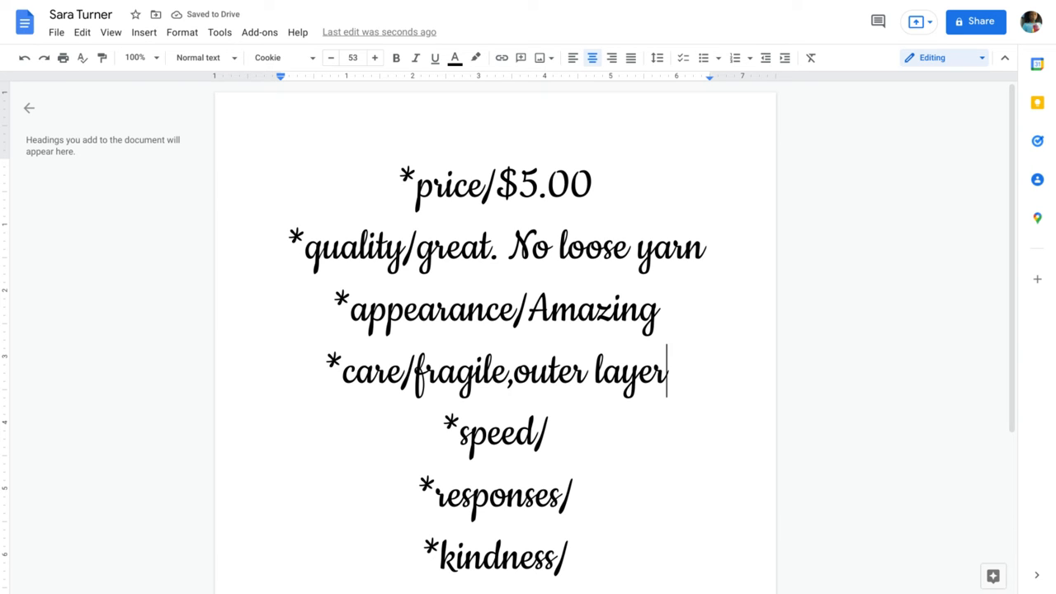
pyautogui.write(',')
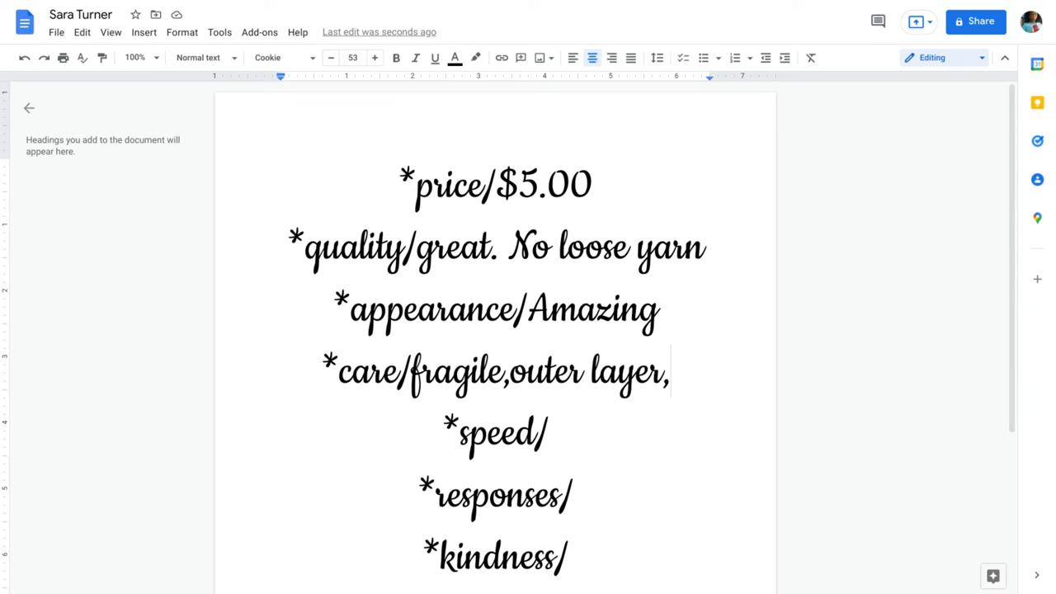
pyautogui.write('tig')
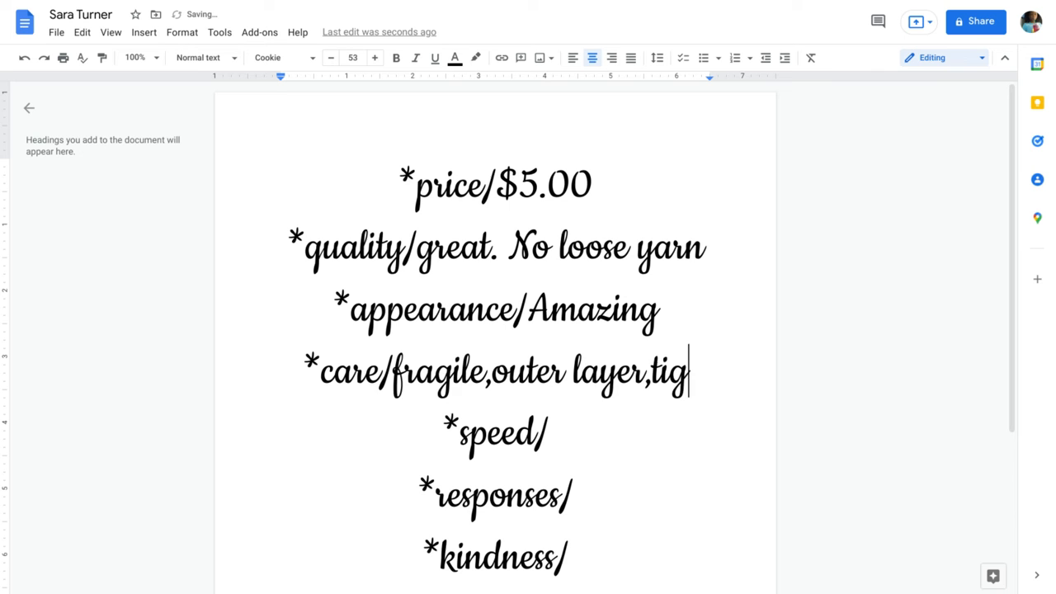
pyautogui.write('htl')
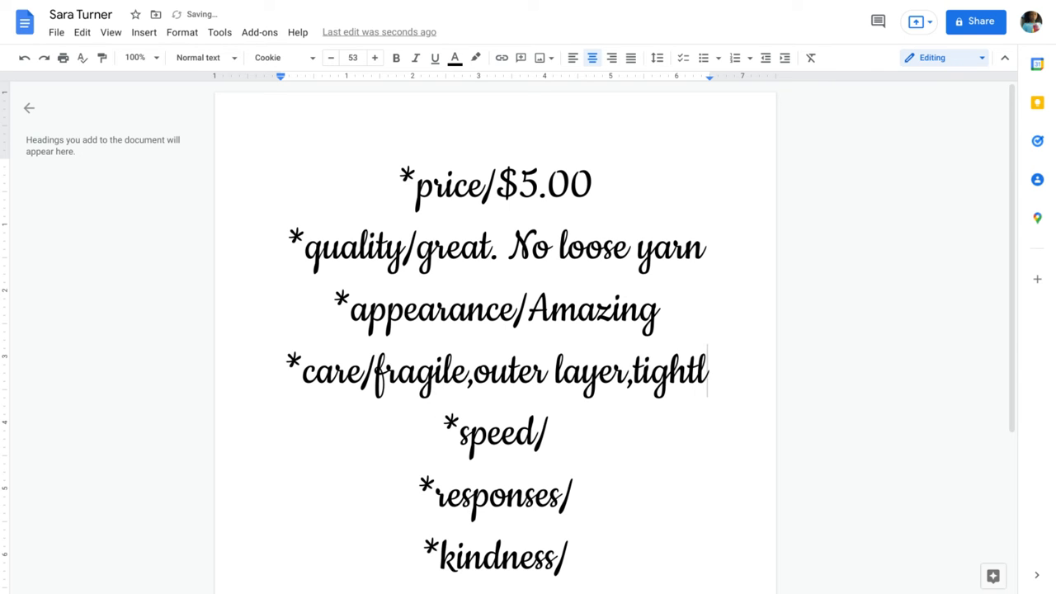
pyautogui.write('y')
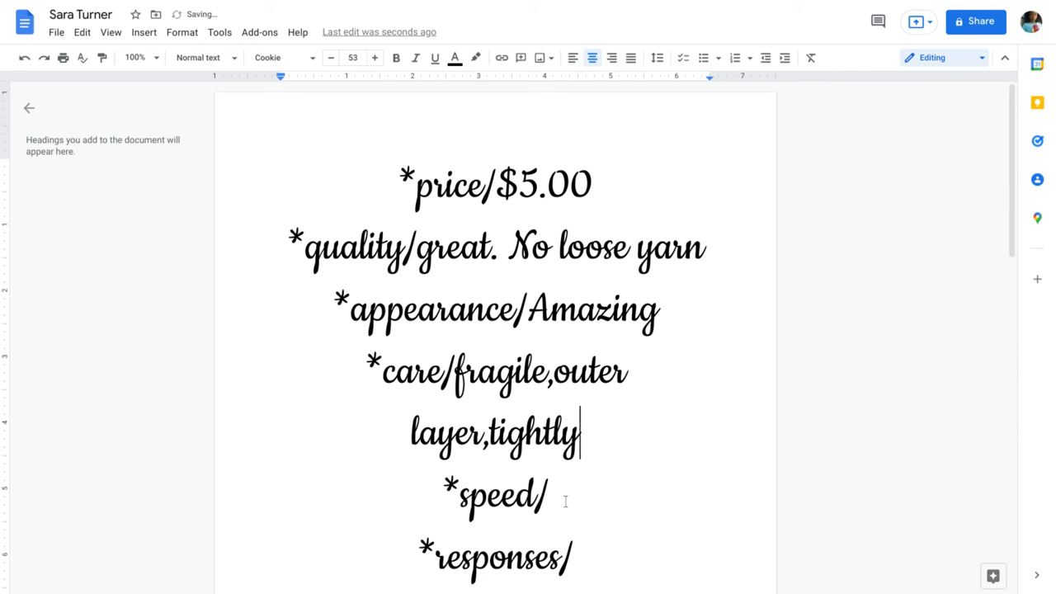
pyautogui.click(566, 500)
pyautogui.write('pre')
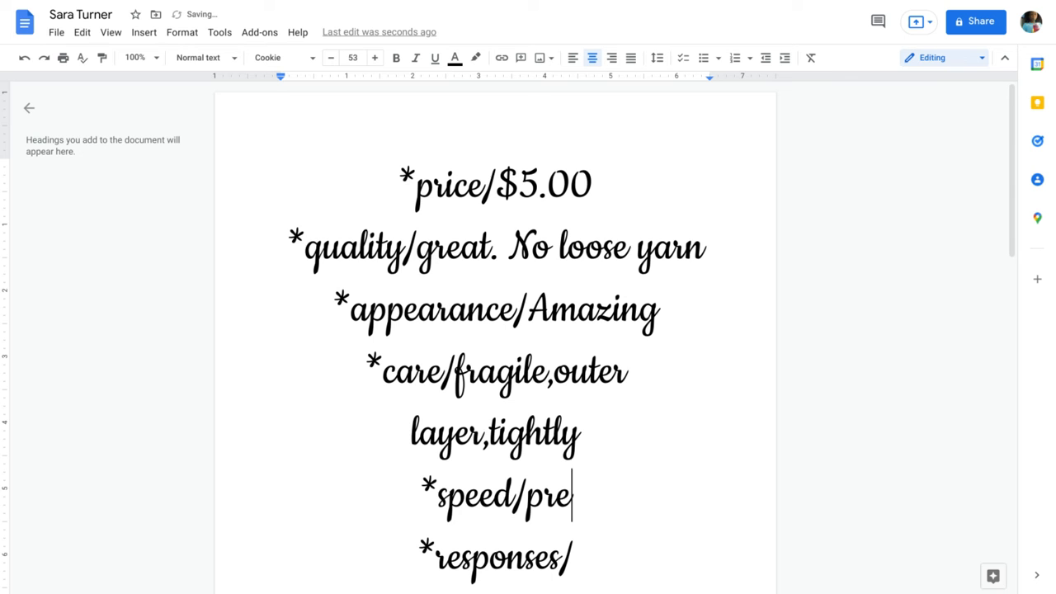
pyautogui.write('tty f')
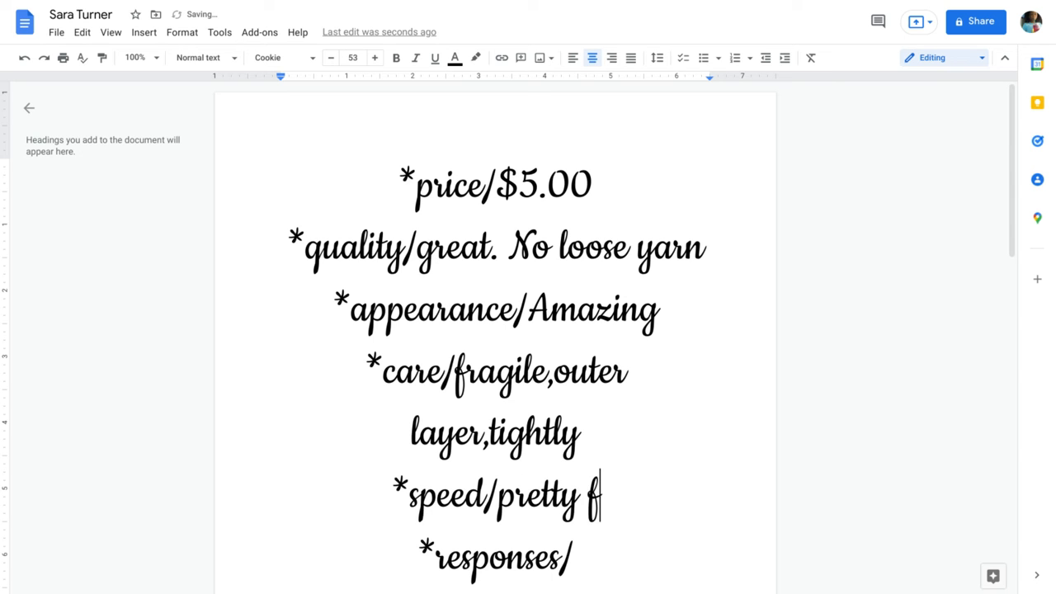
pyautogui.write('ast')
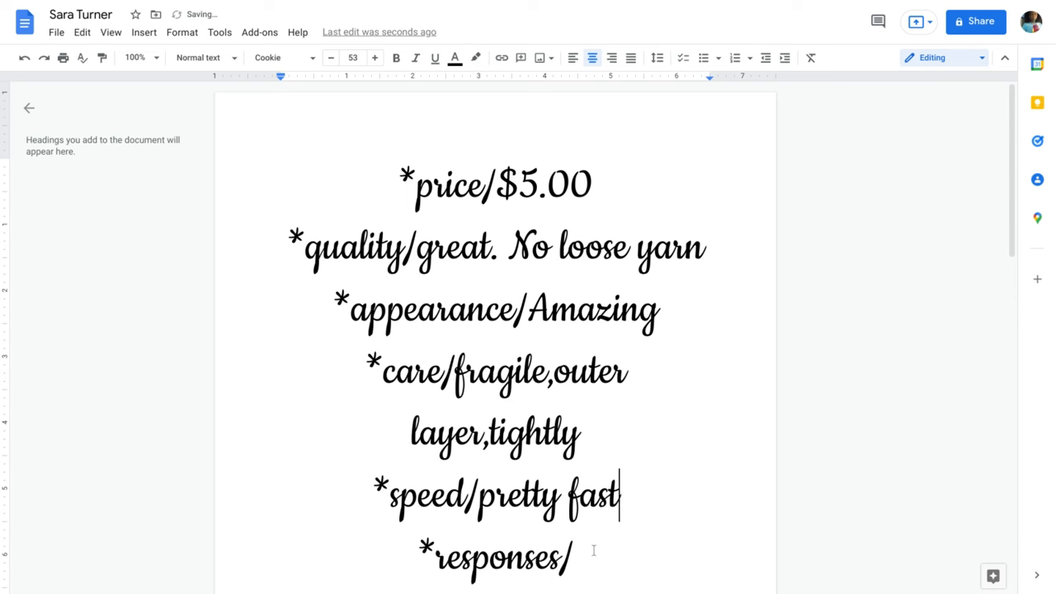
# Fill in speed as "pretty fast", responses as "very quick" and kindness as "thank you sticker"
pyautogui.click(594, 545)
pyautogui.scroll(-3, 594, 544)
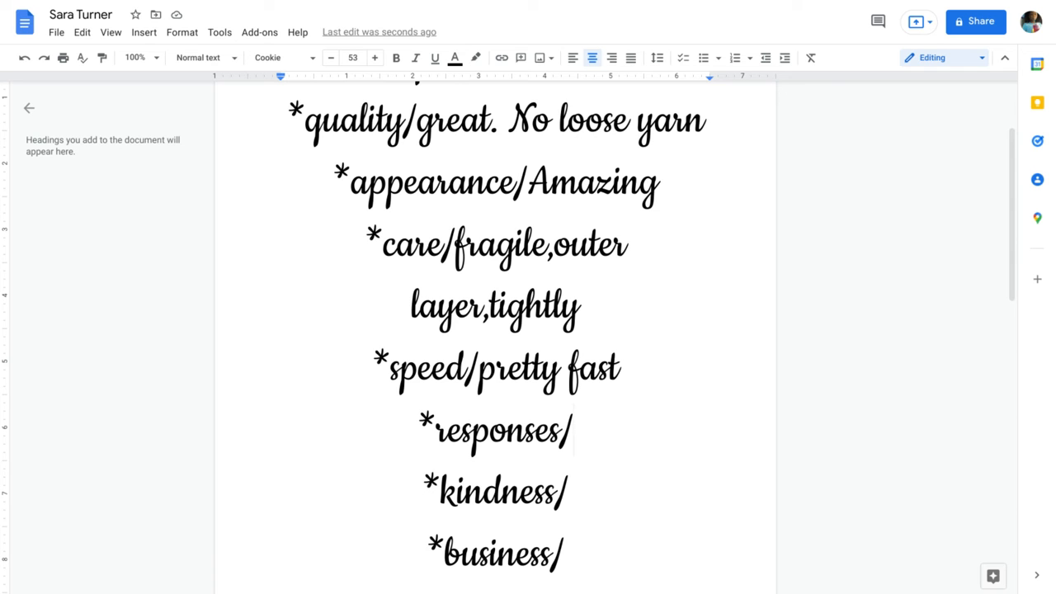
pyautogui.write(' v')
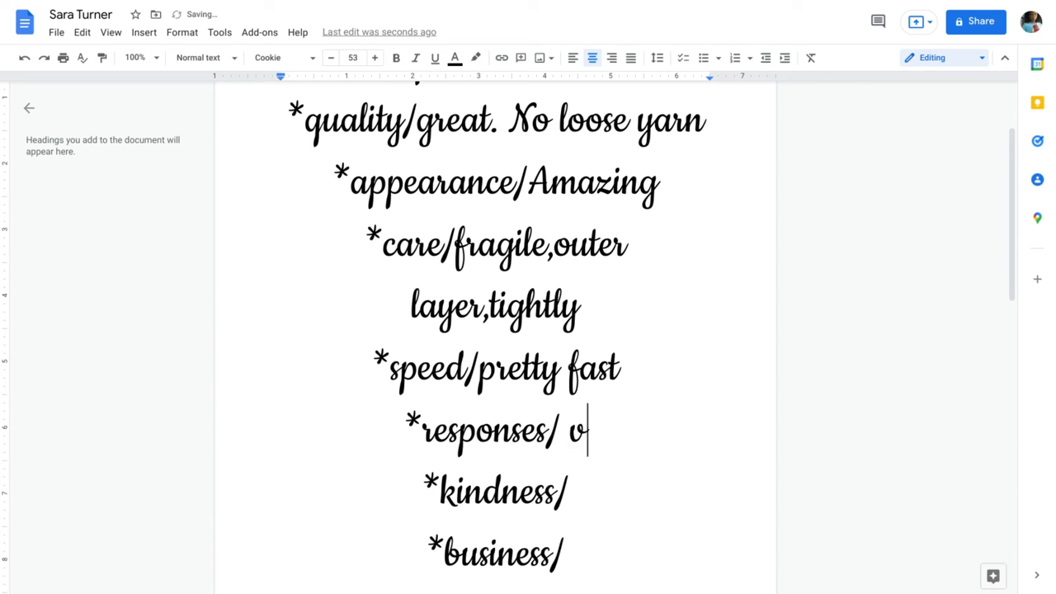
pyautogui.write('err')
pyautogui.press('BackSpace')
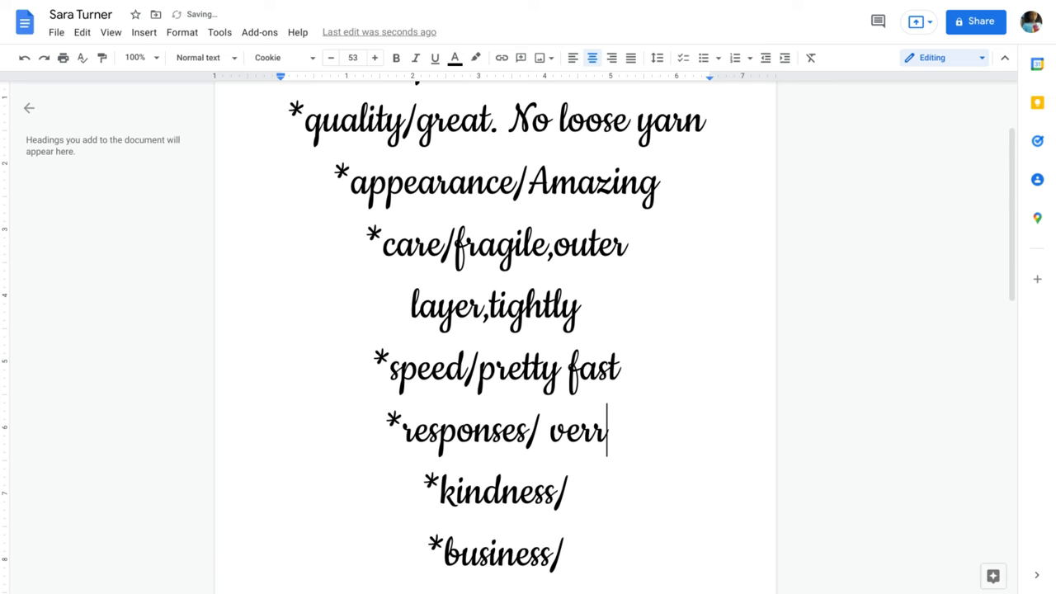
pyautogui.write('ry')
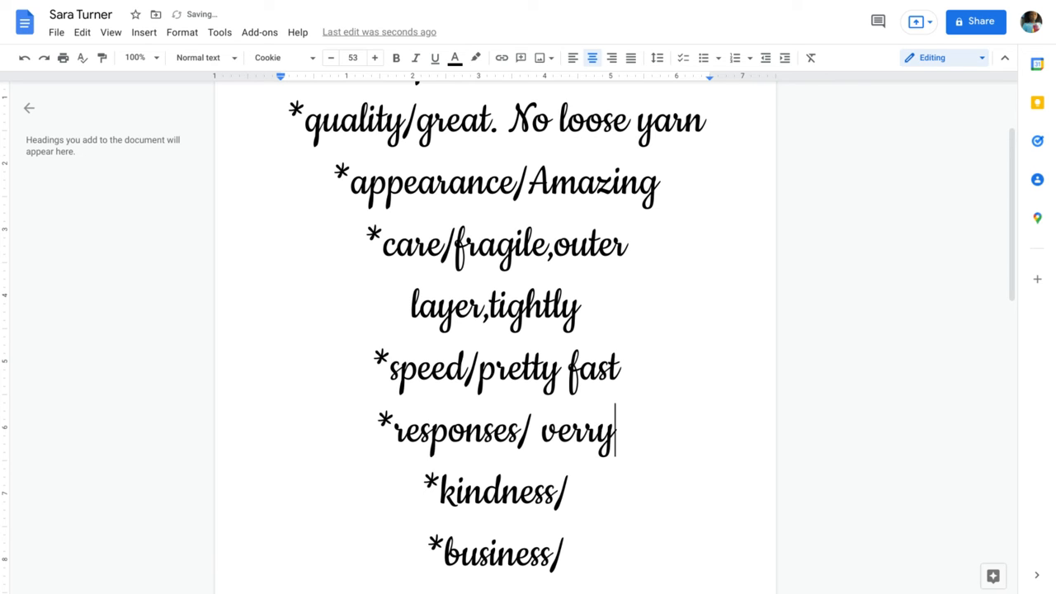
pyautogui.press('BackSpace')
pyautogui.press('BackSpace')
pyautogui.write('y ')
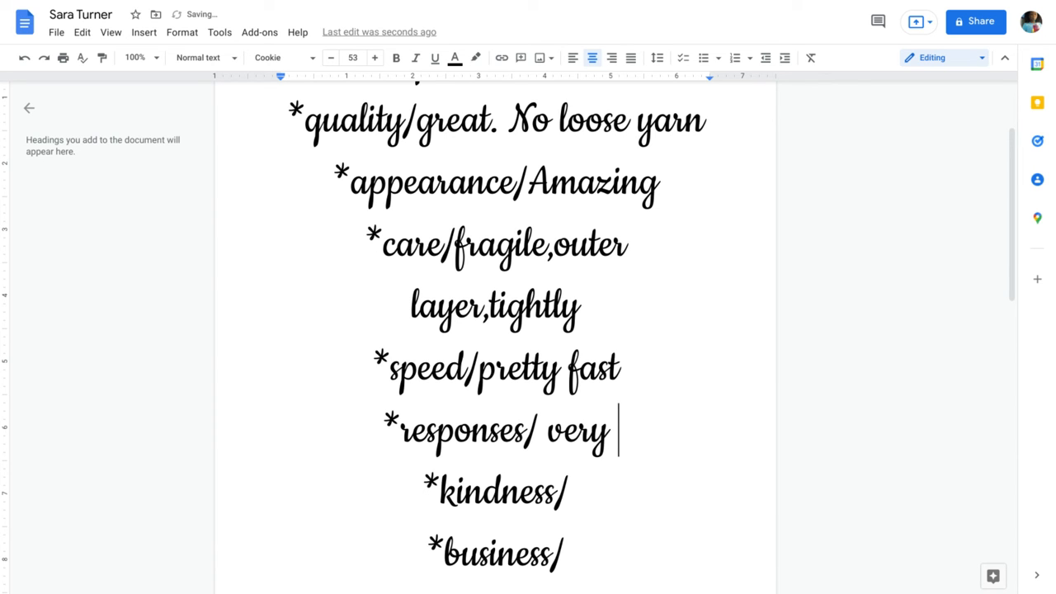
pyautogui.write('quick')
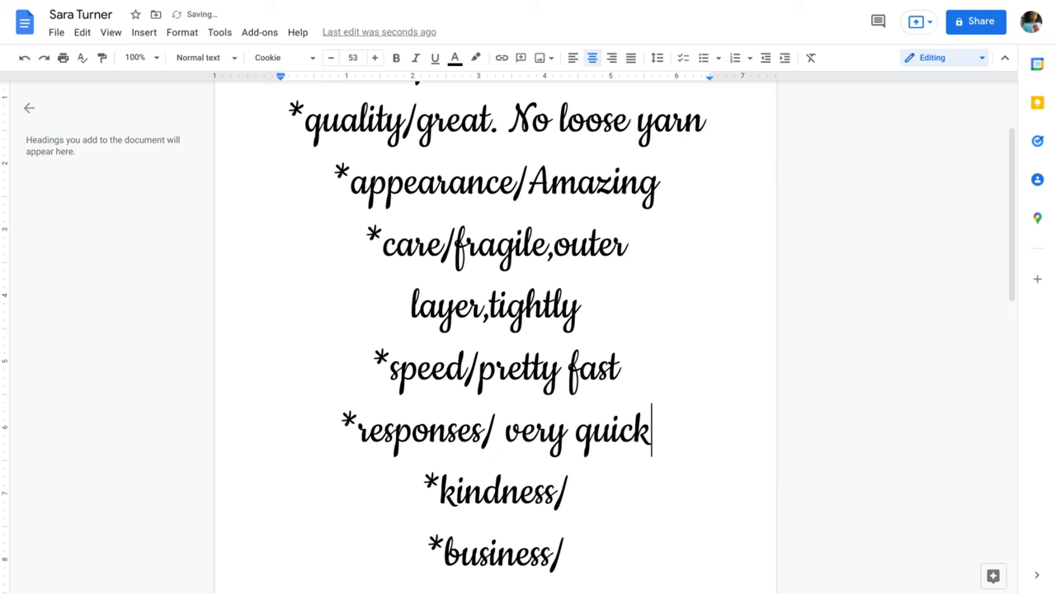
pyautogui.click(611, 518)
pyautogui.write('than')
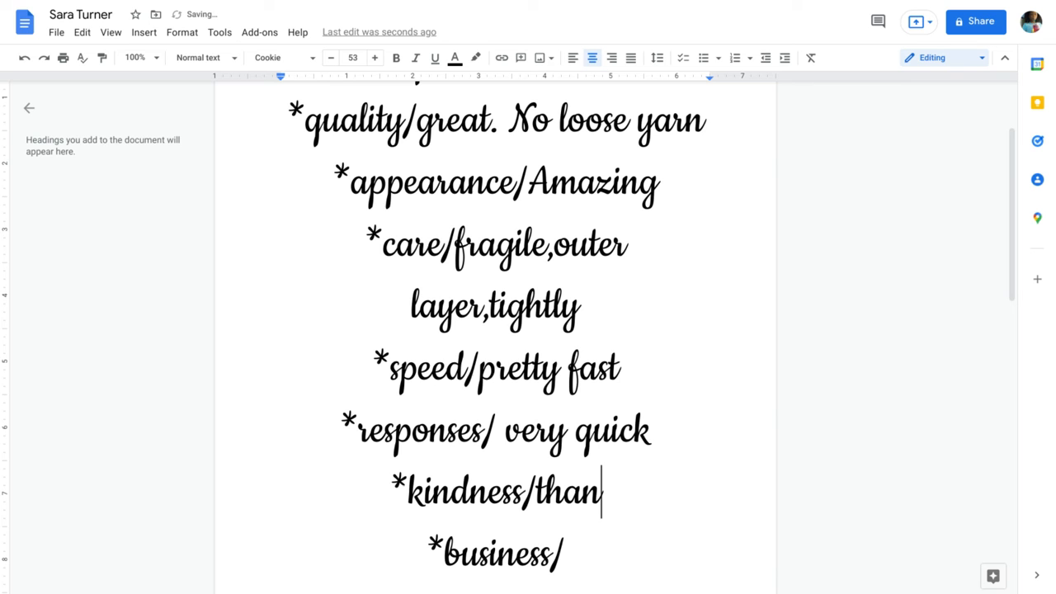
pyautogui.write('ky')
pyautogui.press('BackSpace')
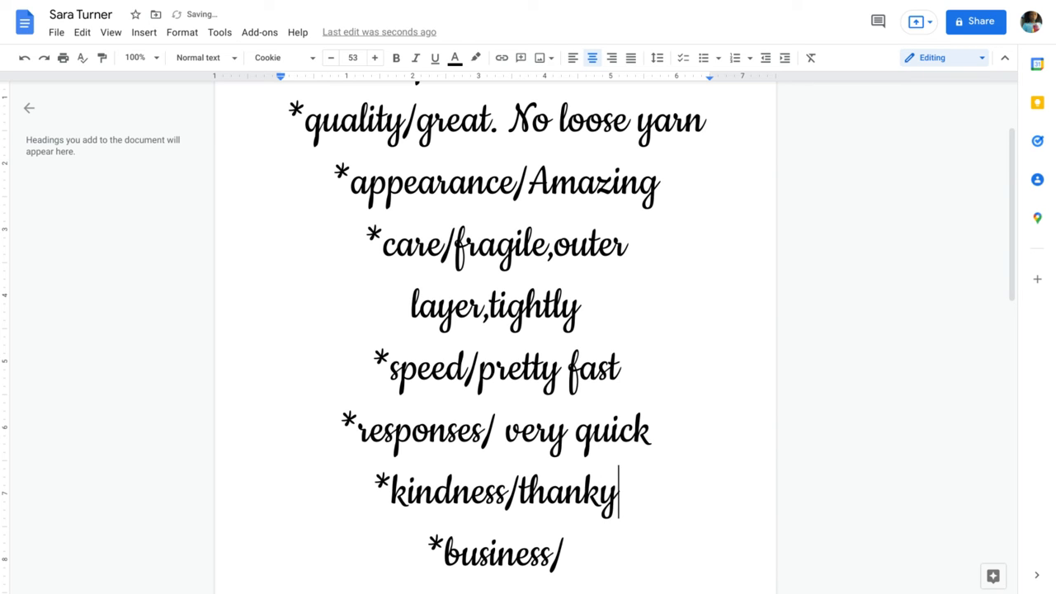
pyautogui.press('BackSpace')
pyautogui.write('you ')
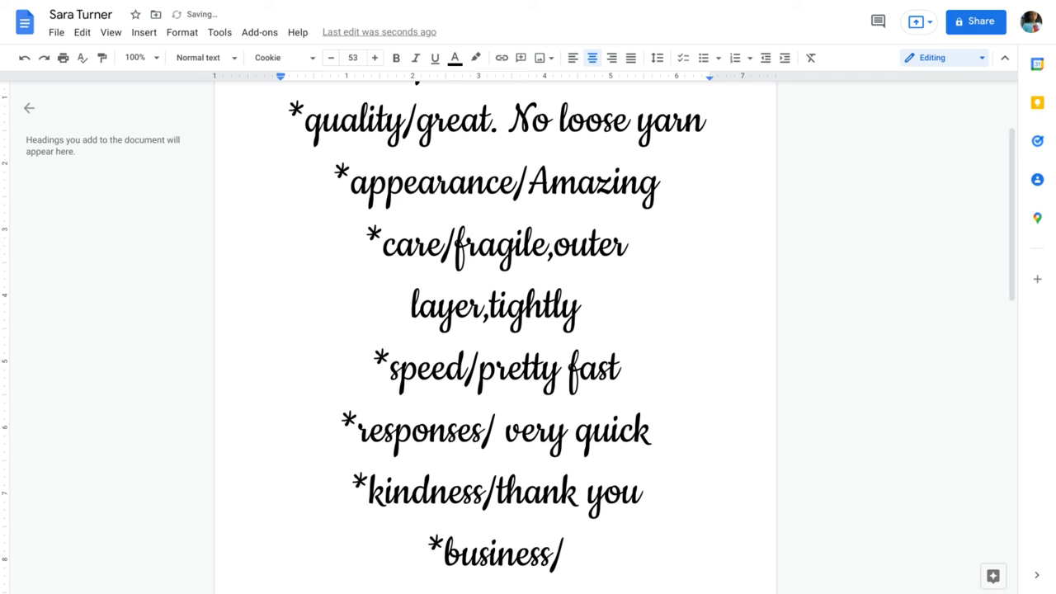
pyautogui.write('s')
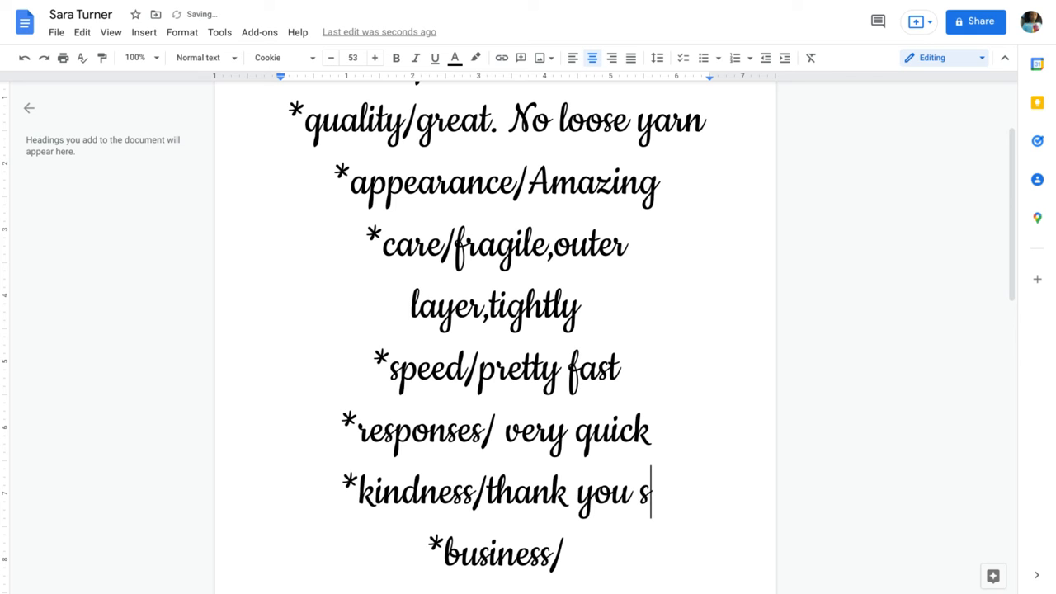
pyautogui.write('ticke')
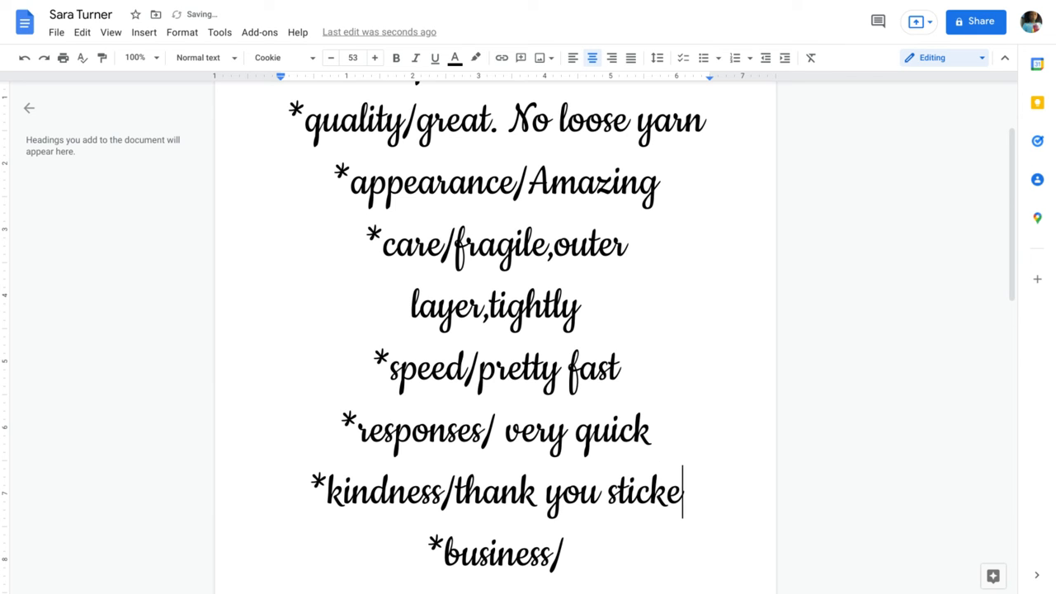
pyautogui.write('r')
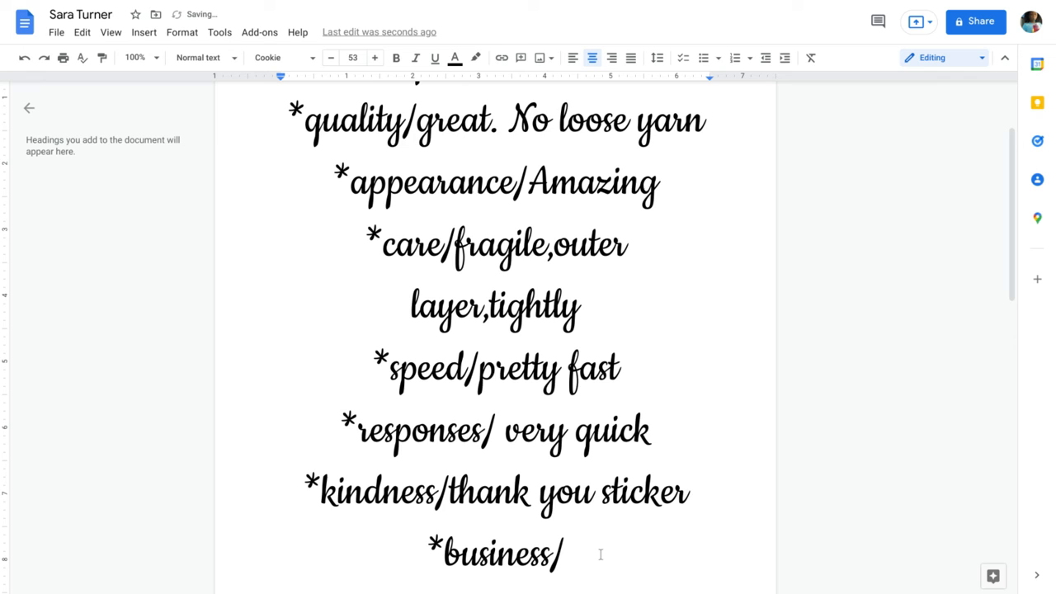
# Extend the responses answer to read "very quick, very kind"
pyautogui.click(675, 426)
pyautogui.write(',')
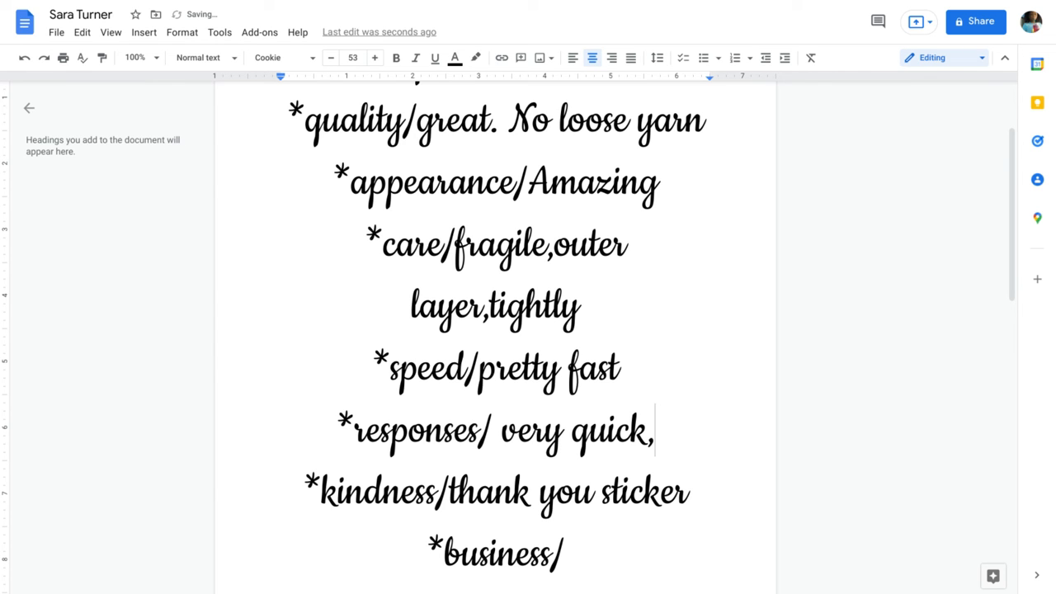
pyautogui.write(' very ')
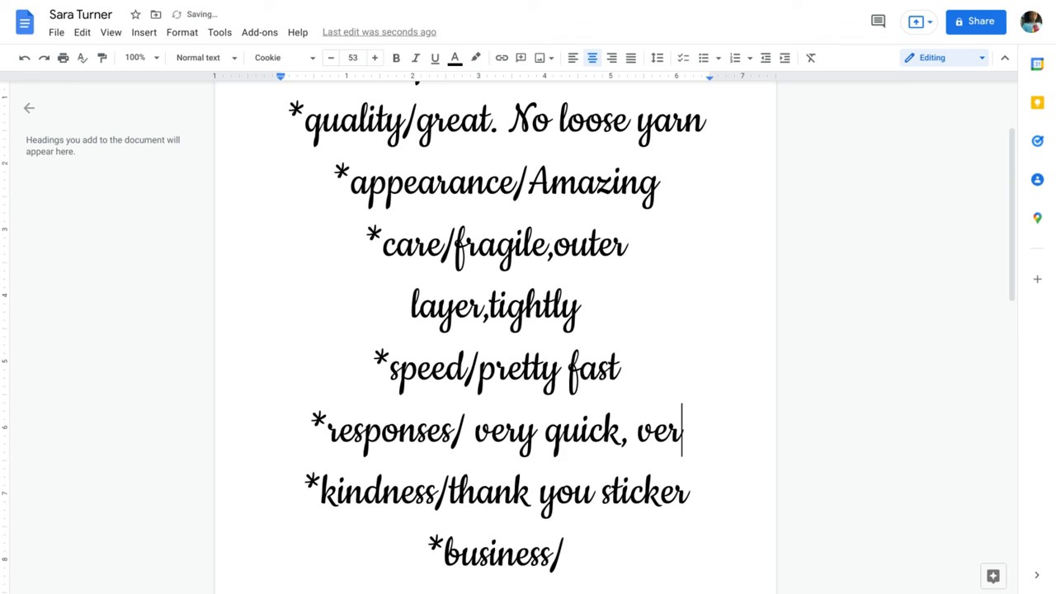
pyautogui.write('kin')
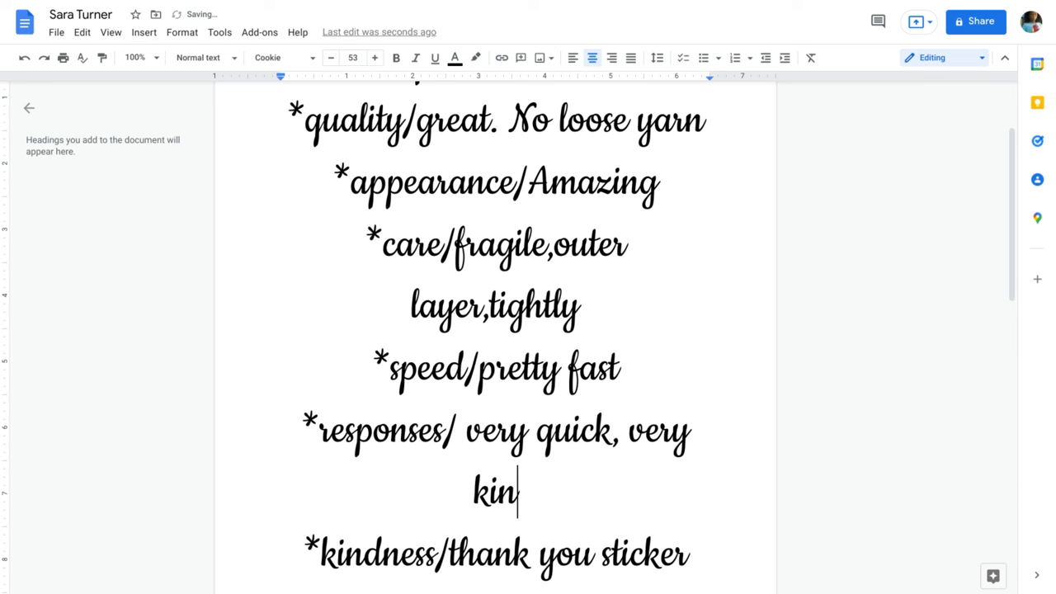
pyautogui.write('s')
pyautogui.press('BackSpace')
pyautogui.write('d')
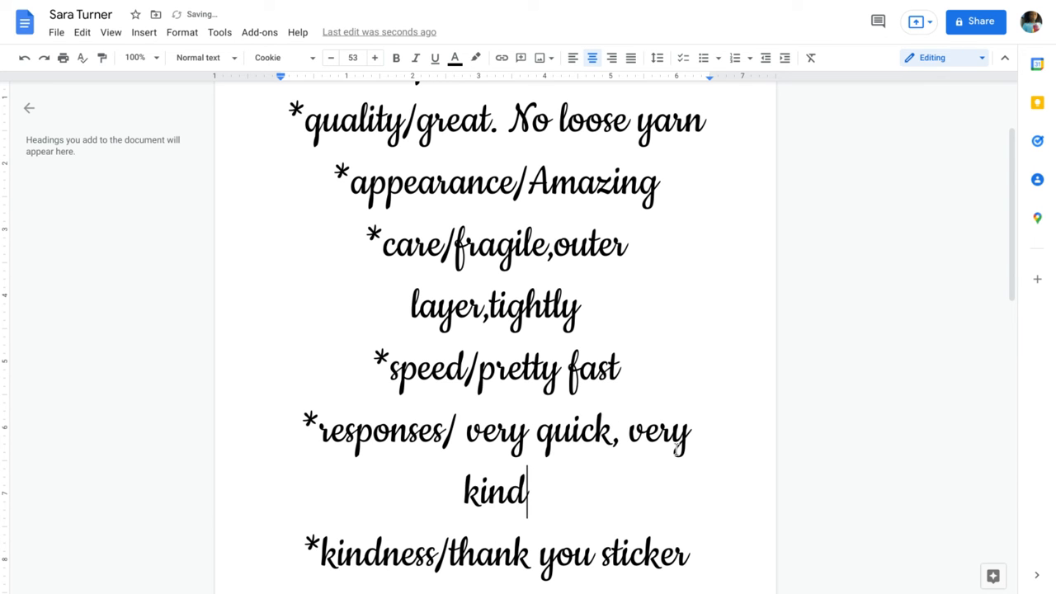
pyautogui.scroll(-5, 685, 468)
pyautogui.scroll(-2, 686, 467)
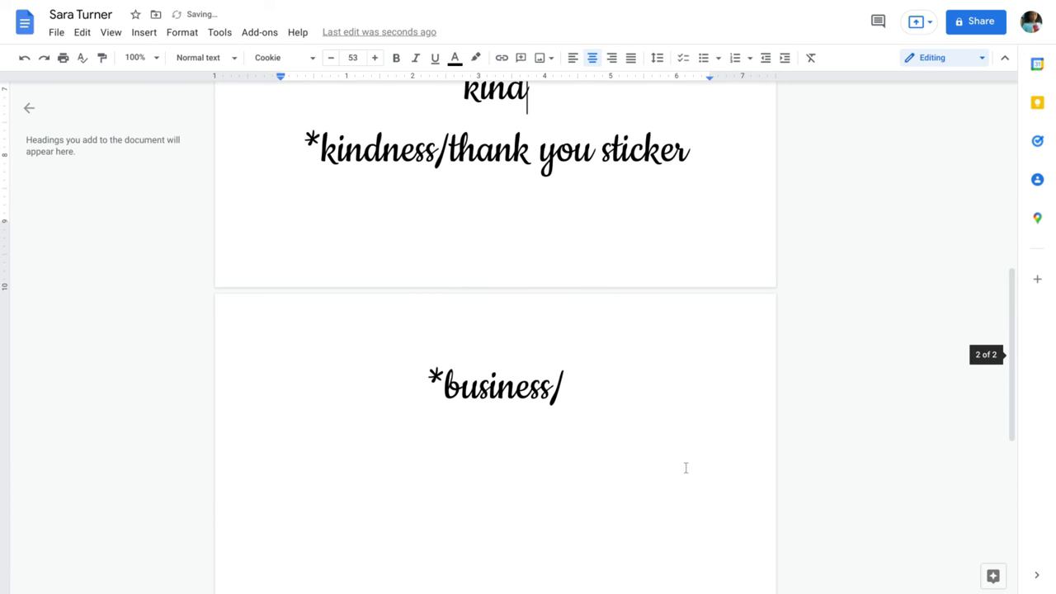
# Complete the business line as "crochet" and start a new line below it
pyautogui.click(590, 393)
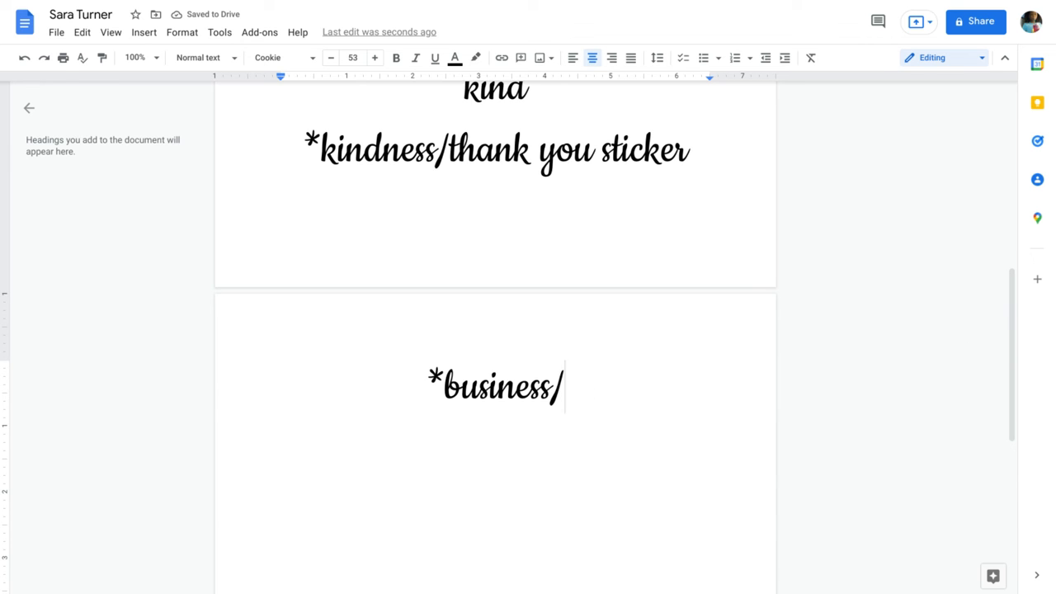
pyautogui.write('croche')
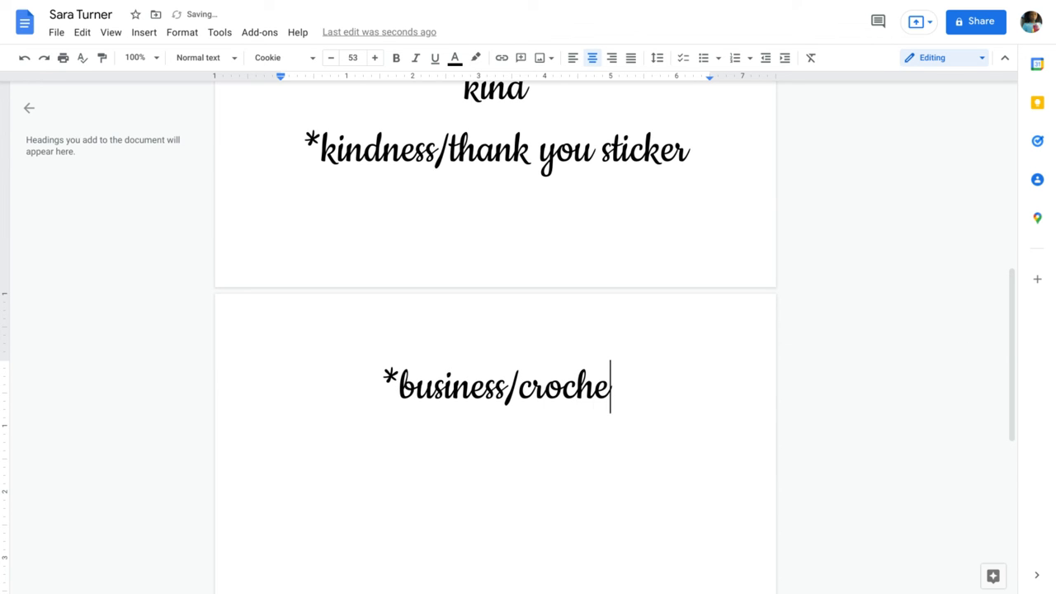
pyautogui.write('t')
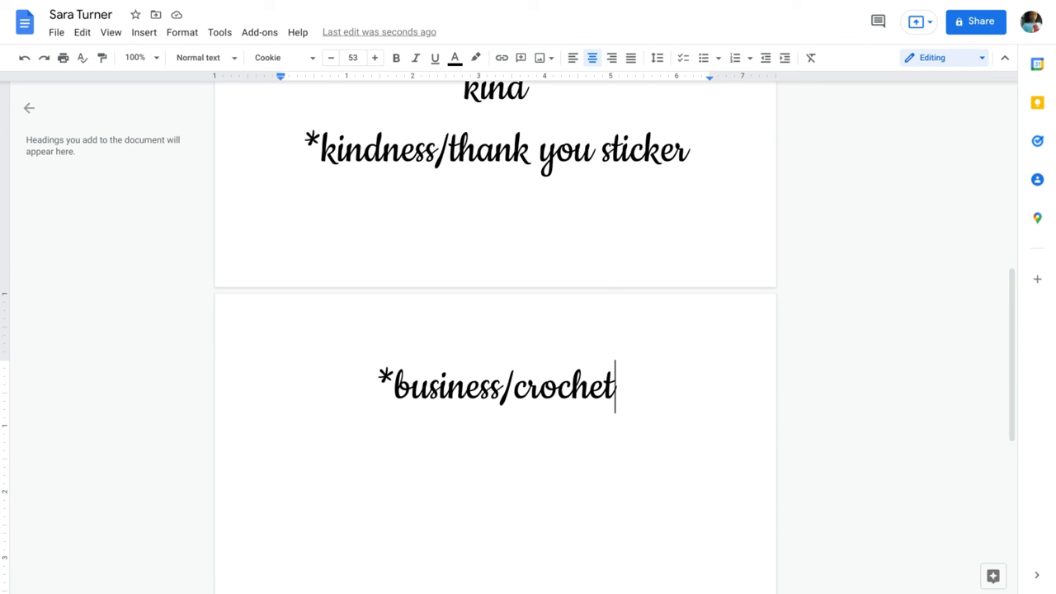
pyautogui.scroll(10, 495, 330)
pyautogui.scroll(-10, 528, 330)
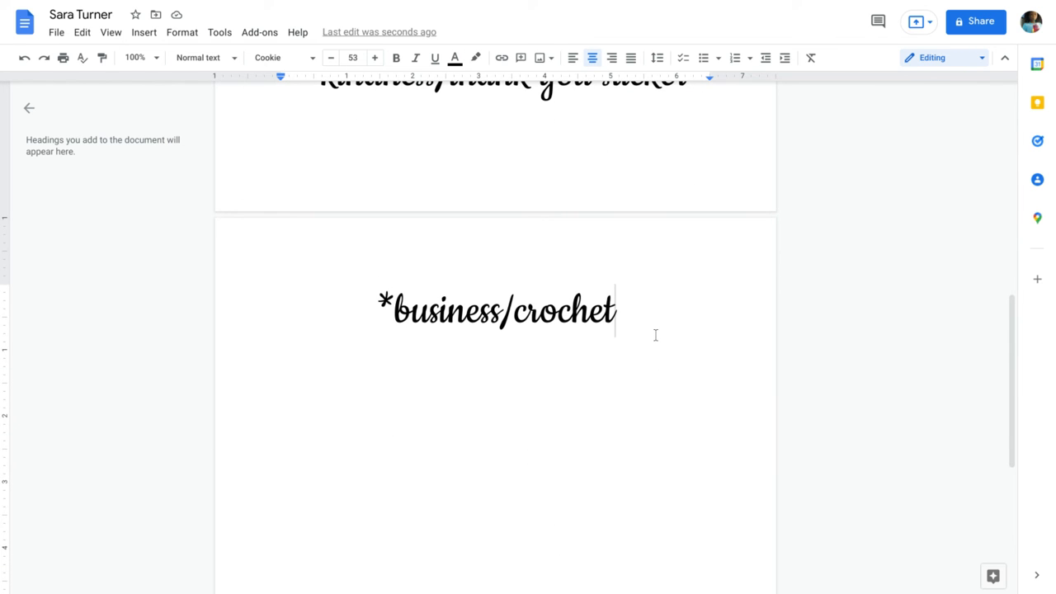
pyautogui.press('Return')
# Write the closing message "Keep on going, never give up no matter how hard it is." and accept the suggested comma
pyautogui.press('Return')
pyautogui.write('keep ')
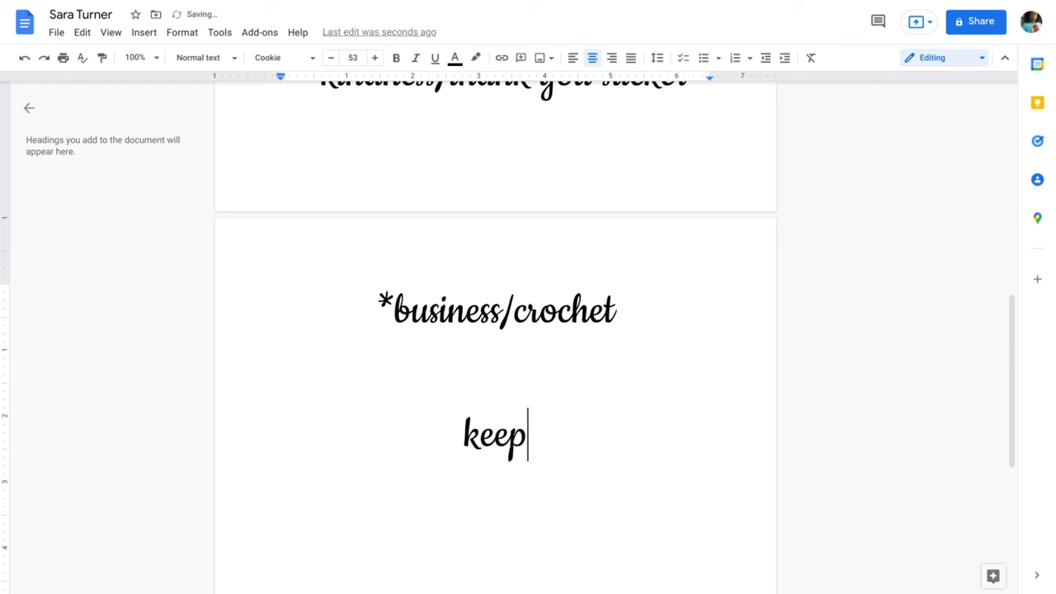
pyautogui.write('on')
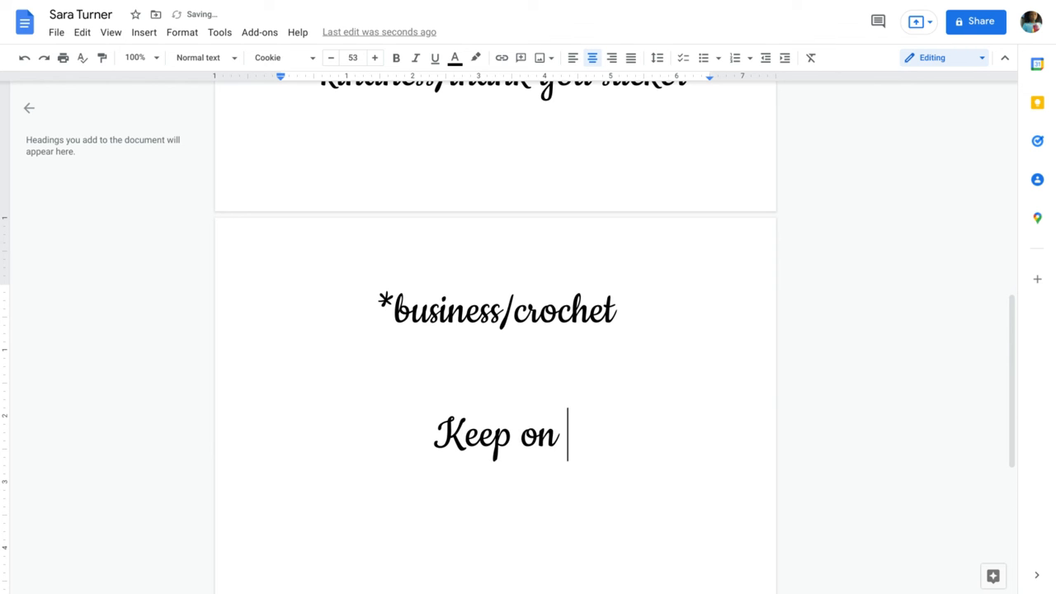
pyautogui.write('going ')
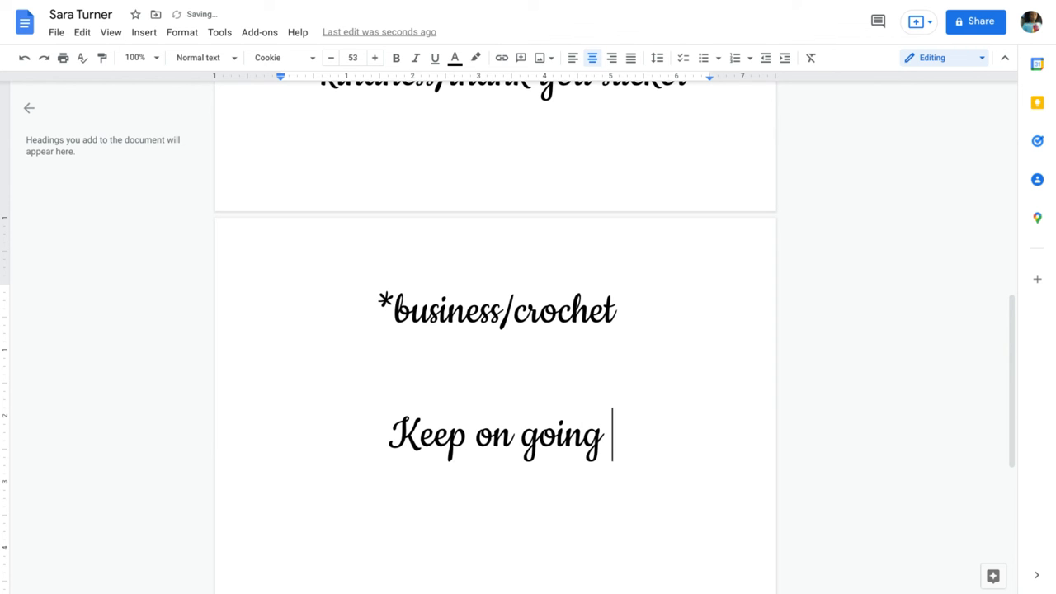
pyautogui.write('never ')
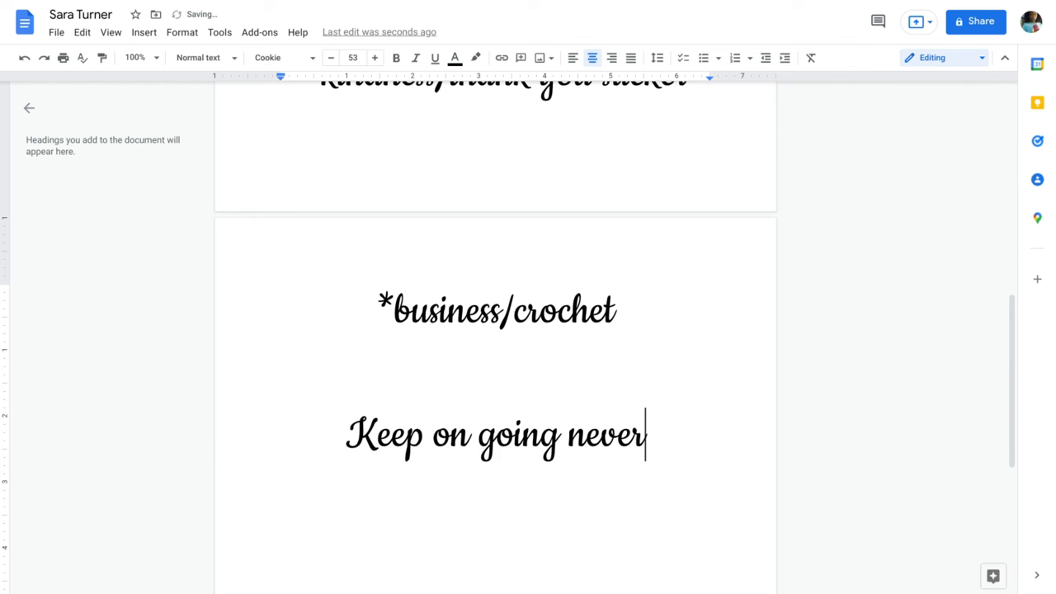
pyautogui.write('give ')
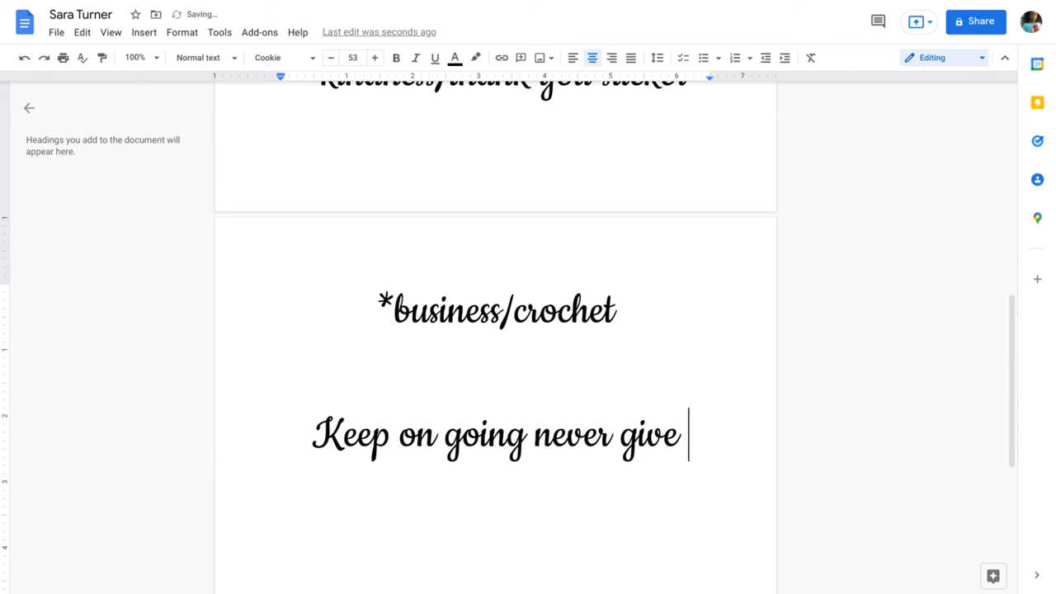
pyautogui.write('up n')
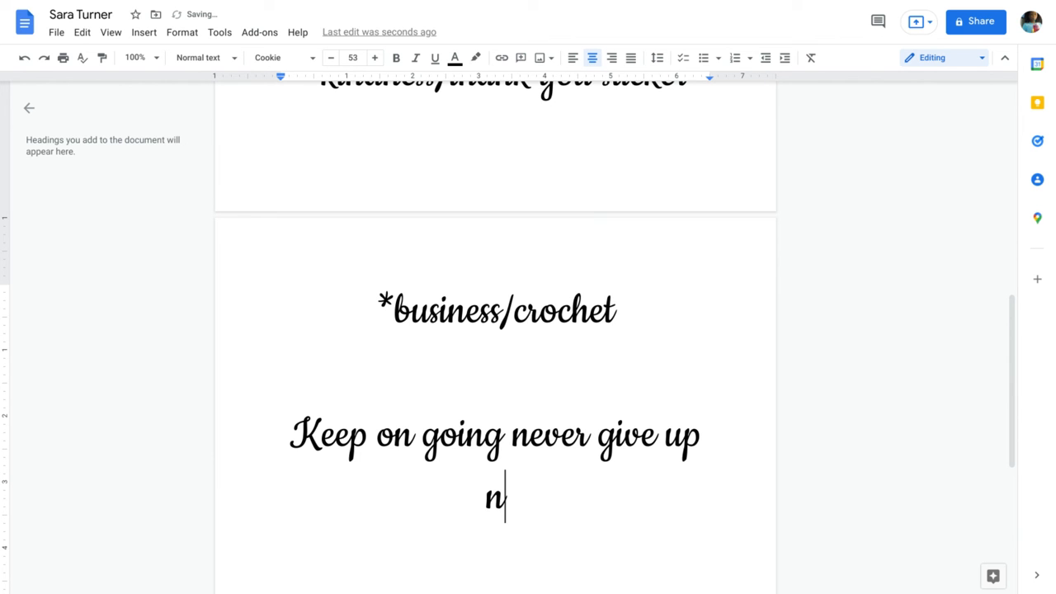
pyautogui.press('BackSpace')
pyautogui.write('no ')
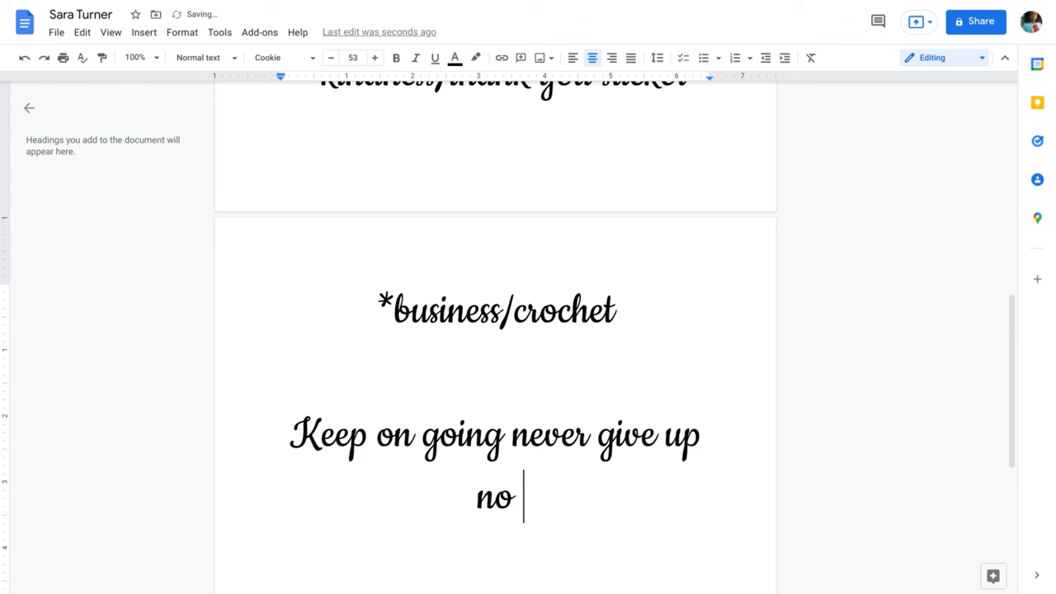
pyautogui.write('matter ')
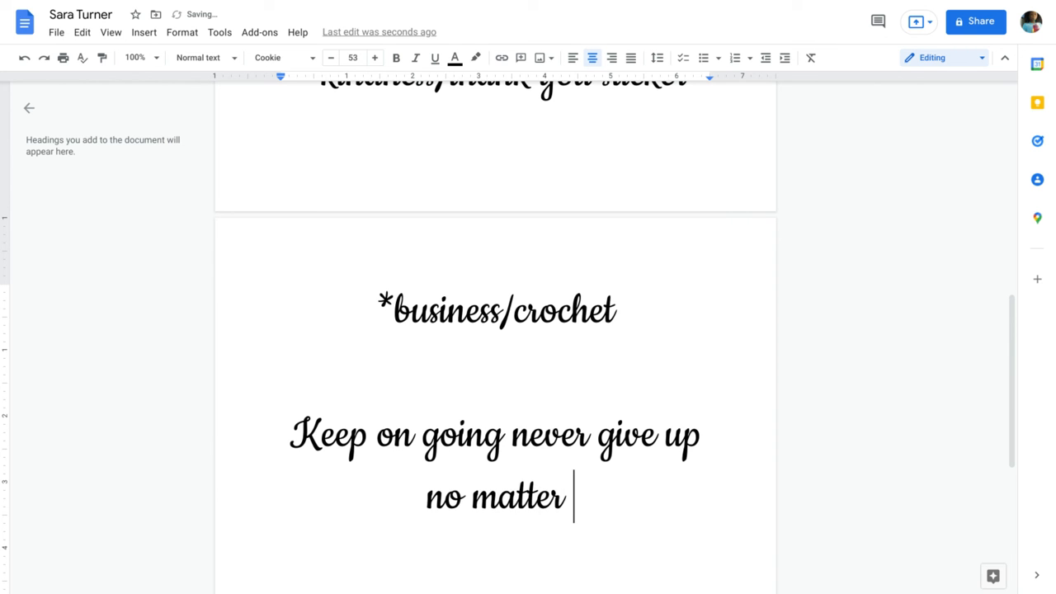
pyautogui.write('ho w')
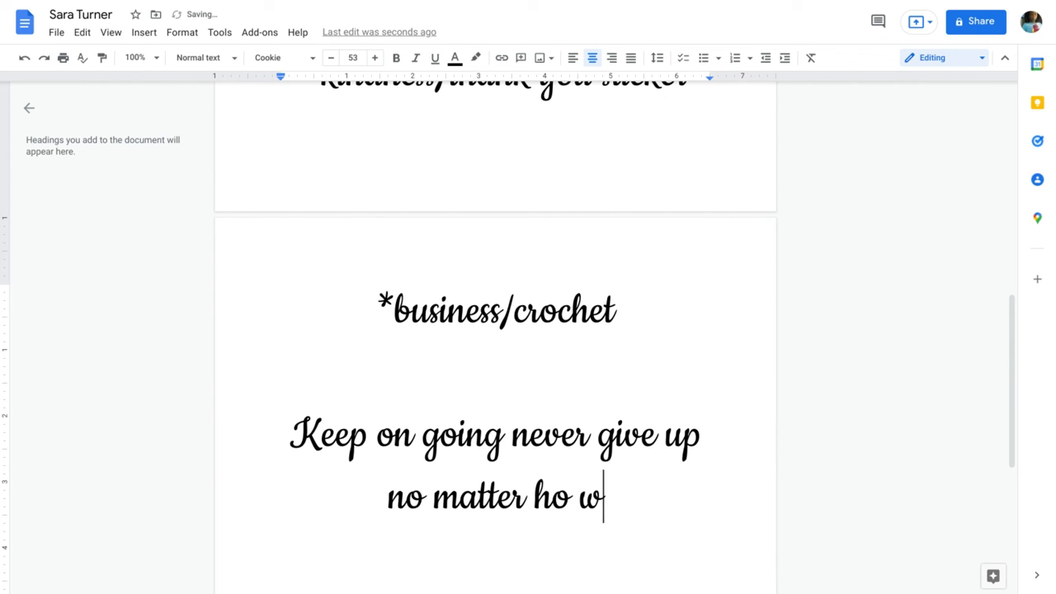
pyautogui.press('BackSpace')
pyautogui.press('BackSpace')
pyautogui.write('w ha')
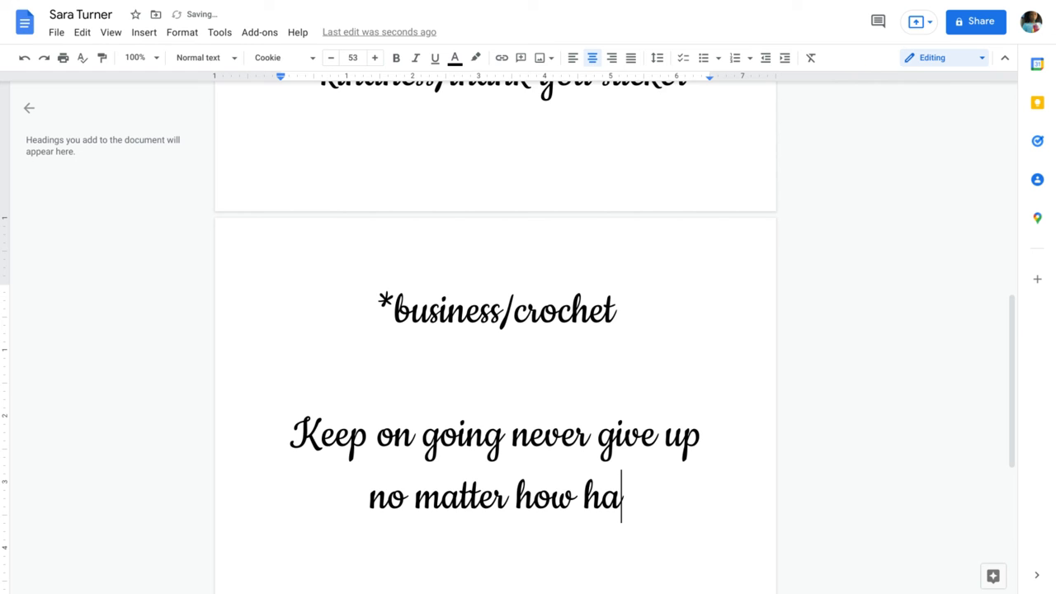
pyautogui.write('rd it')
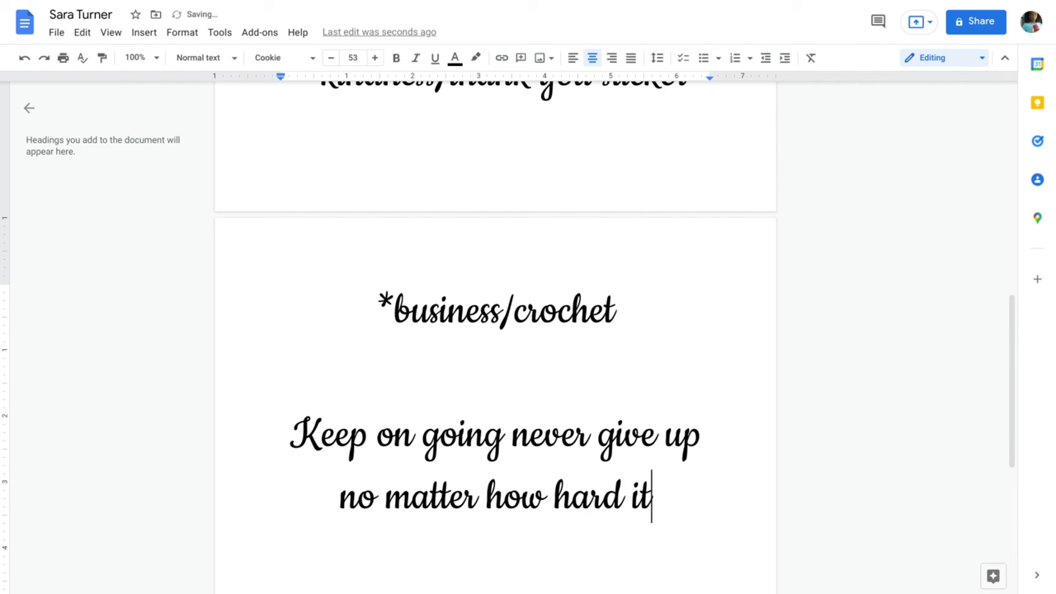
pyautogui.write(' is')
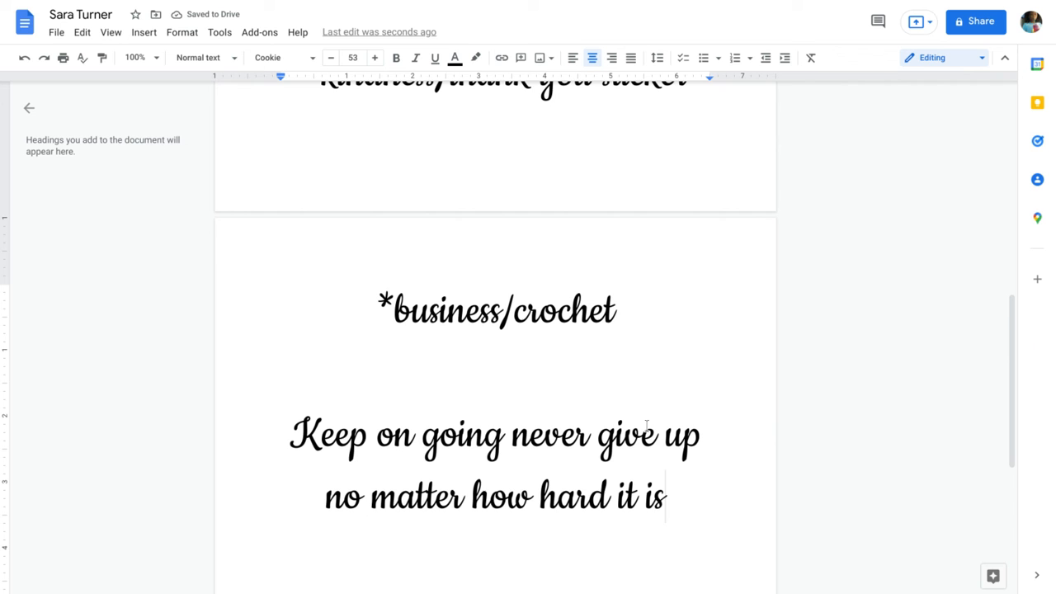
pyautogui.write('.')
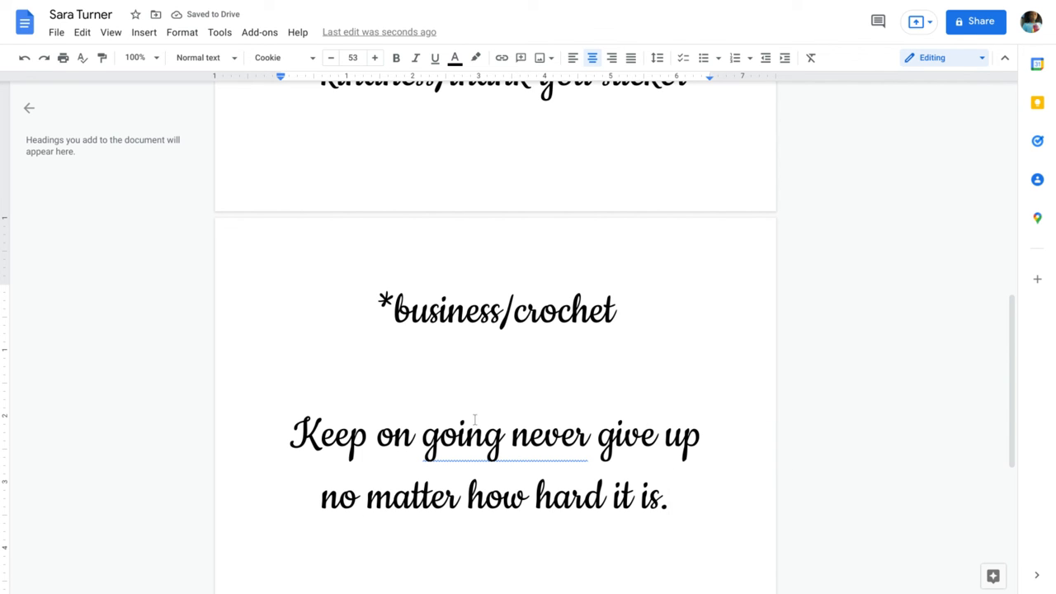
pyautogui.click(85, 59)
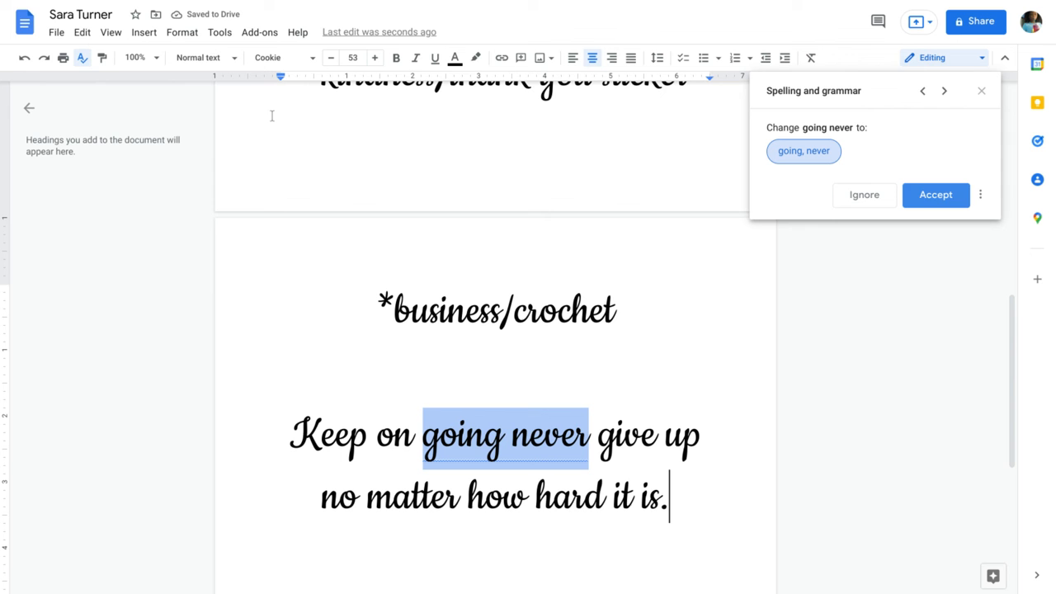
pyautogui.click(936, 195)
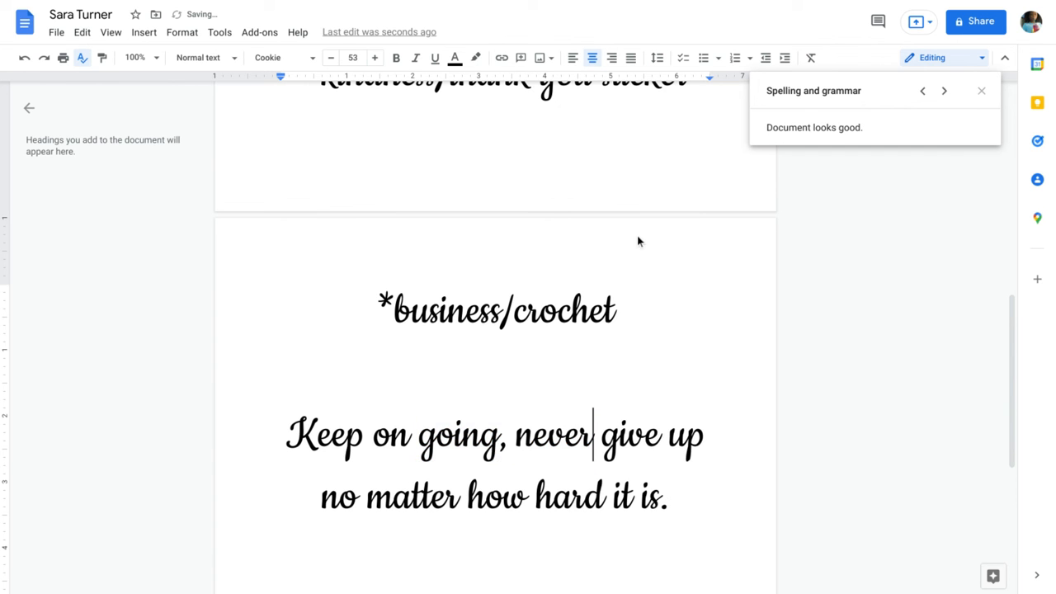
pyautogui.scroll(10, 474, 285)
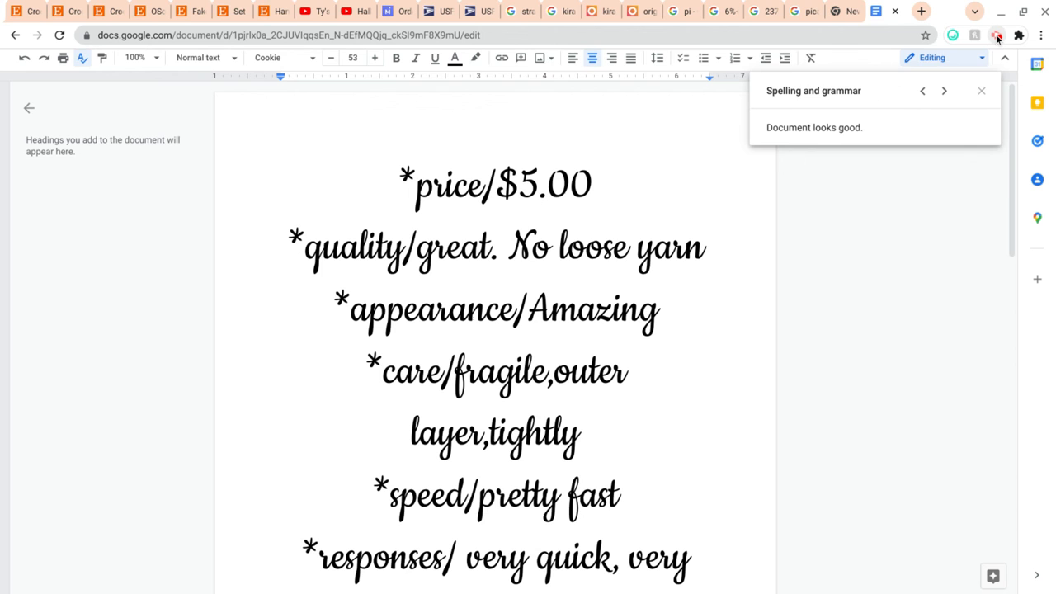
# Insert the crochet bee photo below the closing message and leave full-screen view
pyautogui.click(998, 36)
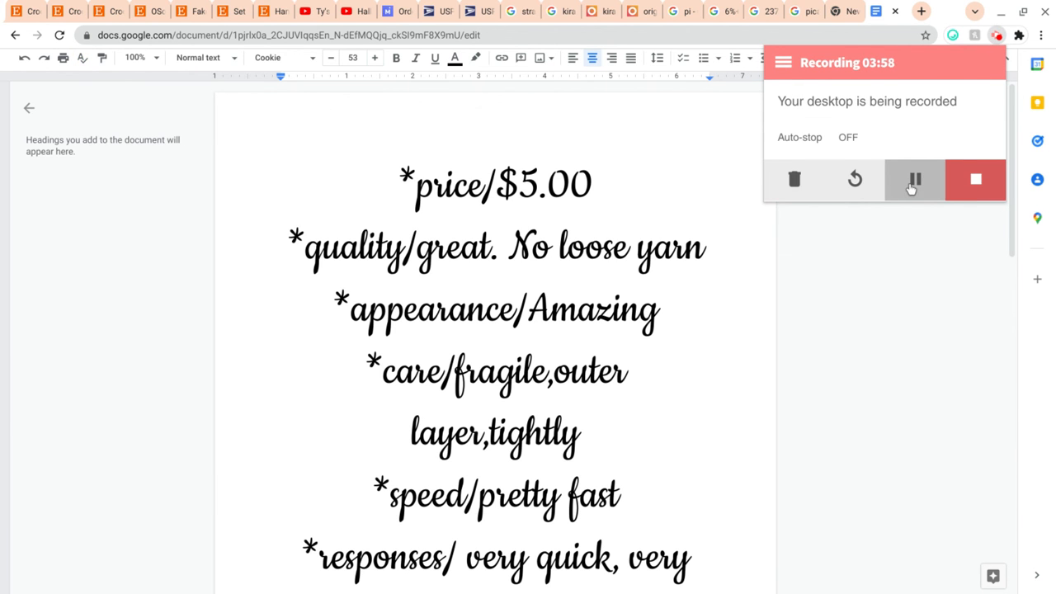
pyautogui.click(910, 185)
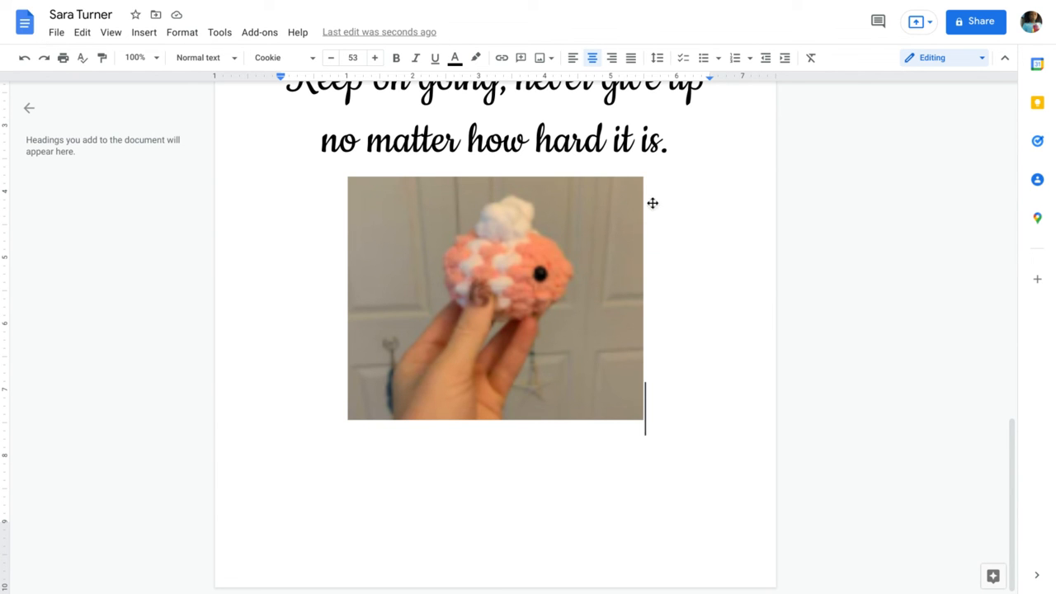
pyautogui.press('F11')
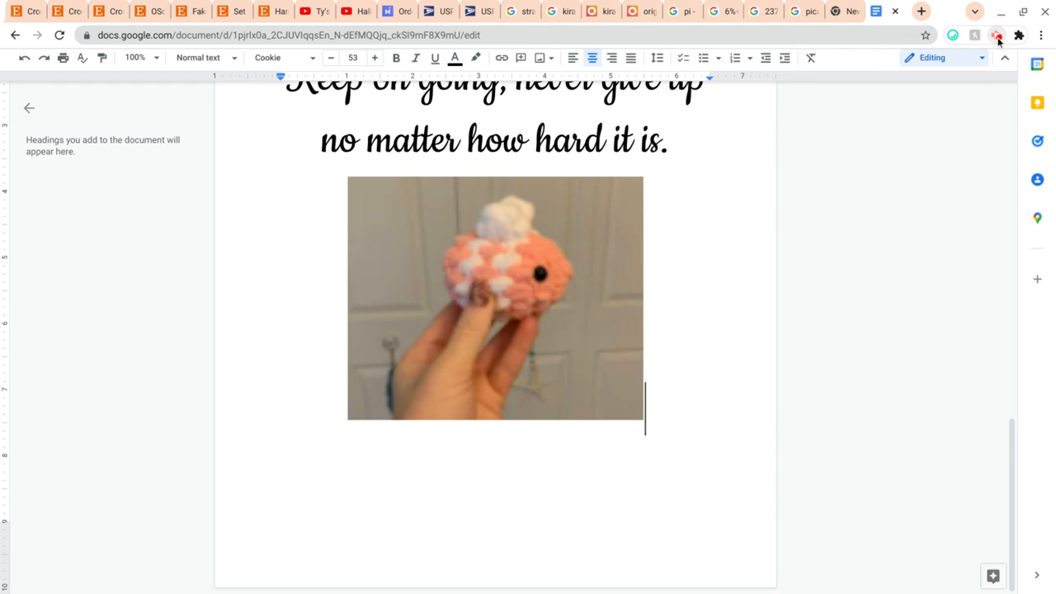
pyautogui.click(998, 36)
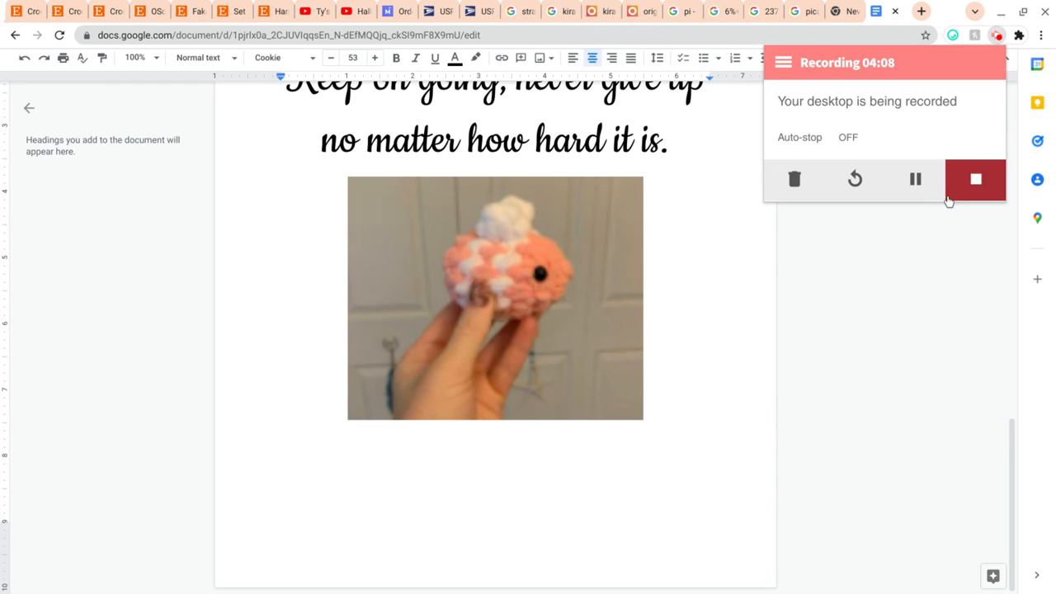